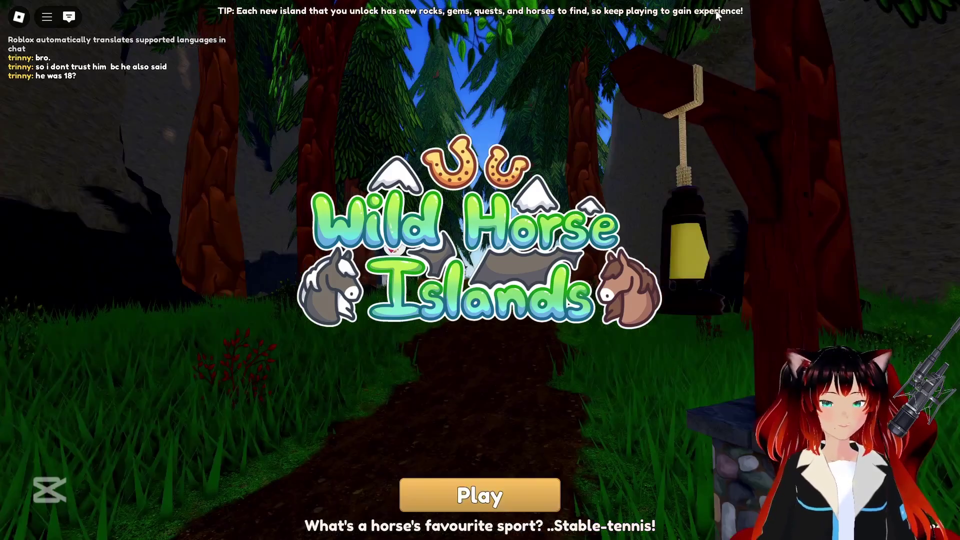
- Enter the Wild Horse Islands game and look over its in-game settings
click(503, 503)
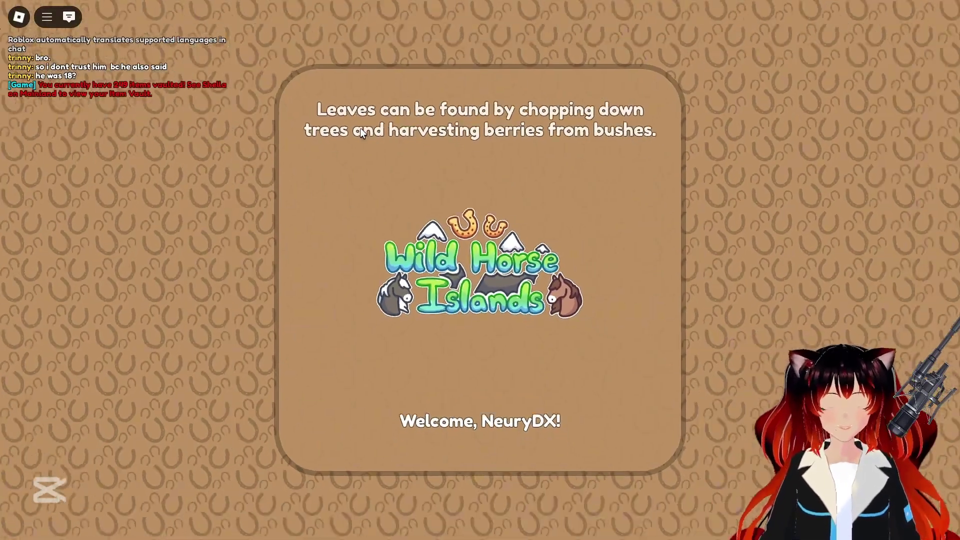
key(w)
key(a)
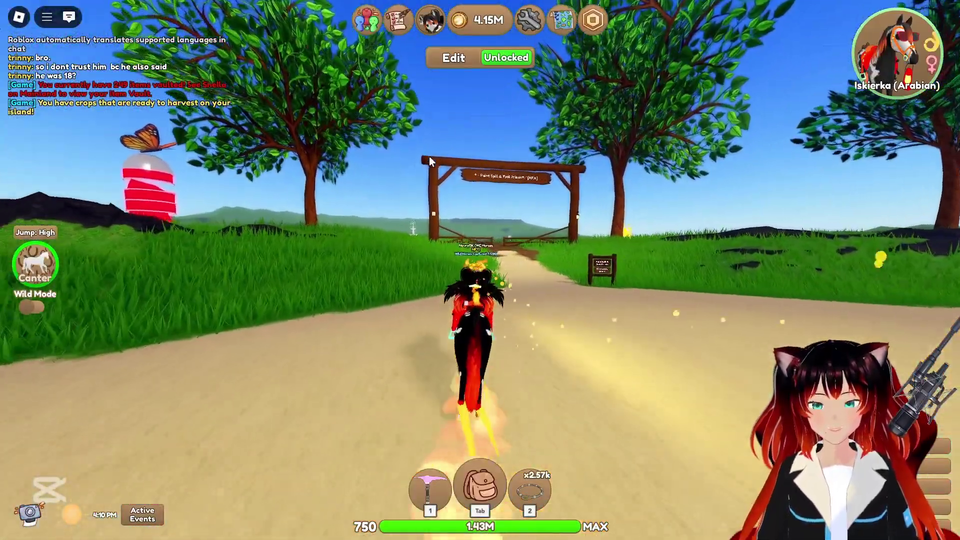
key(d)
click(527, 25)
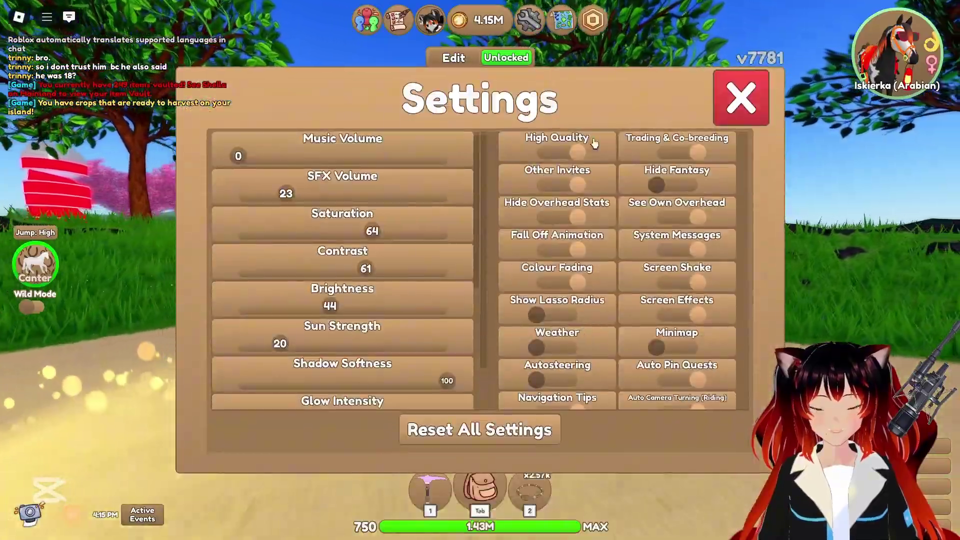
click(742, 98)
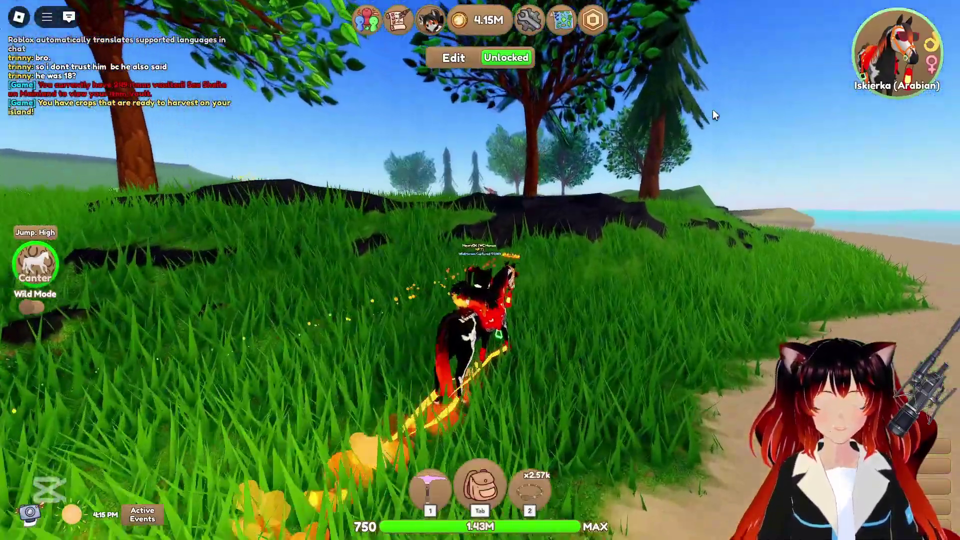
- Ride the horse around the island's grass and along the sandy shoreline
key(w)
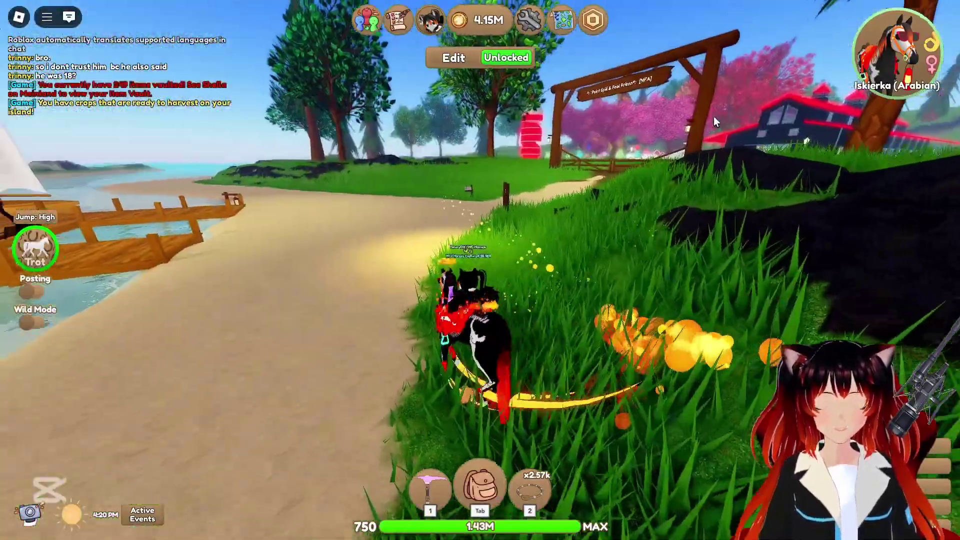
key(a)
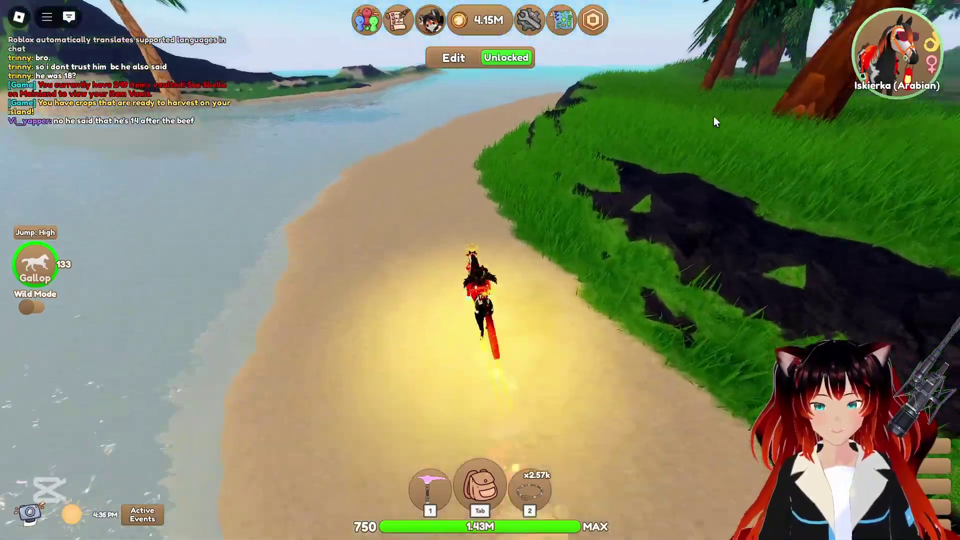
key(d)
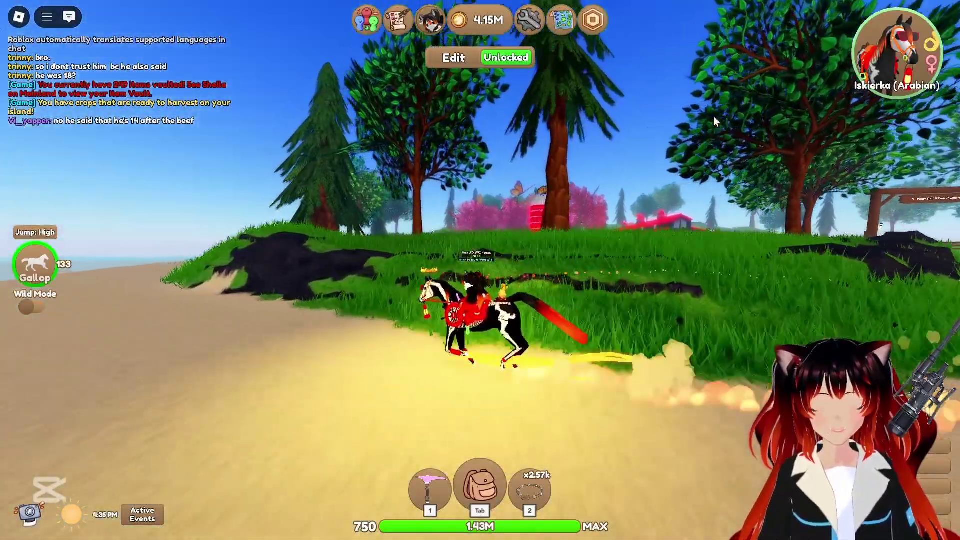
scroll(661, 146, up, 3)
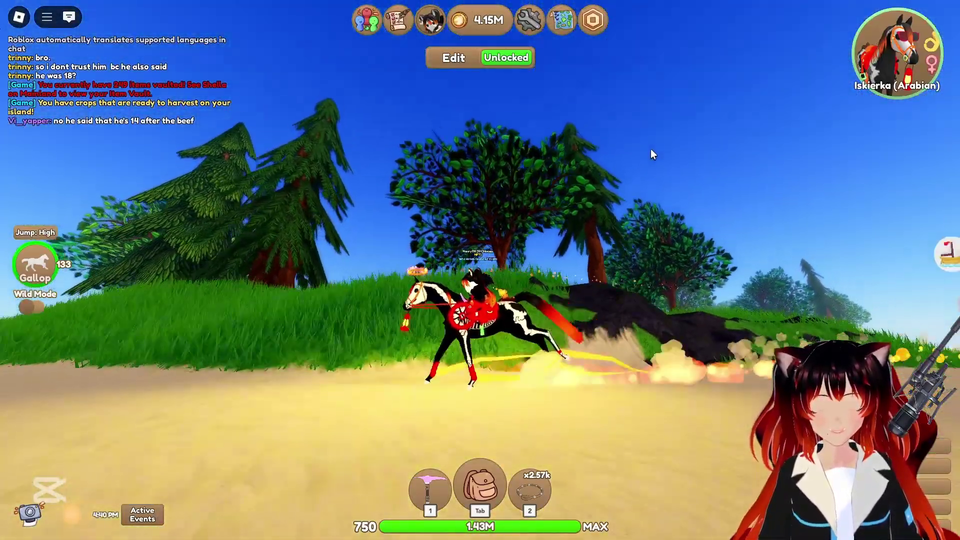
key(d)
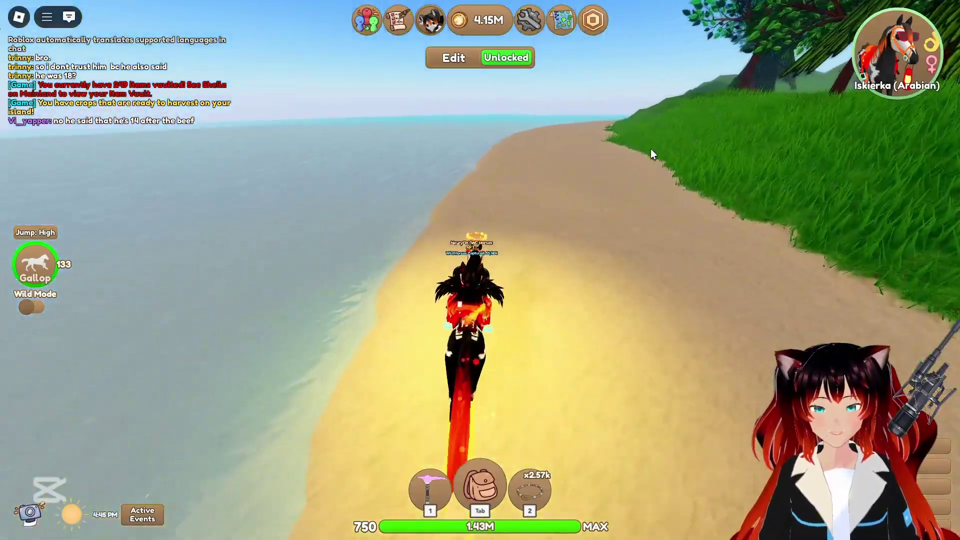
key(s)
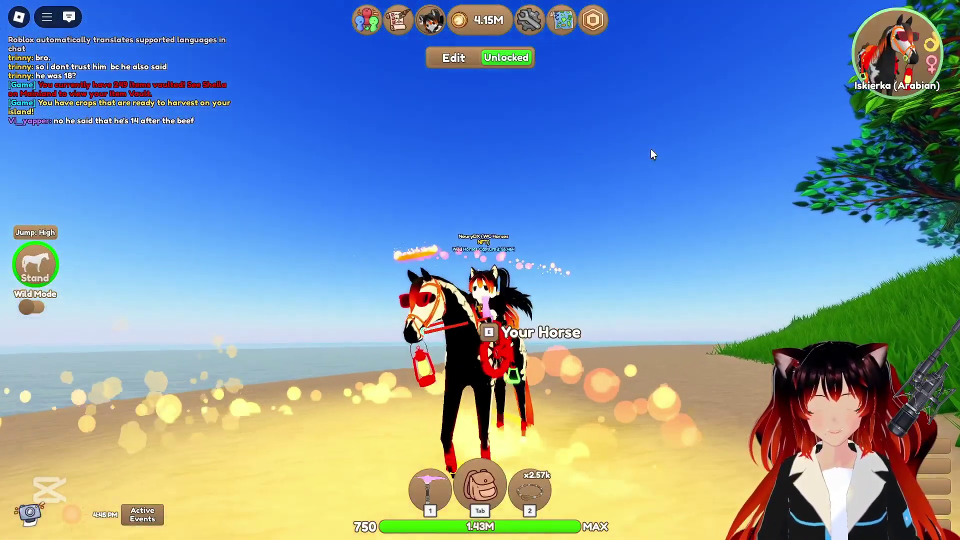
key(a)
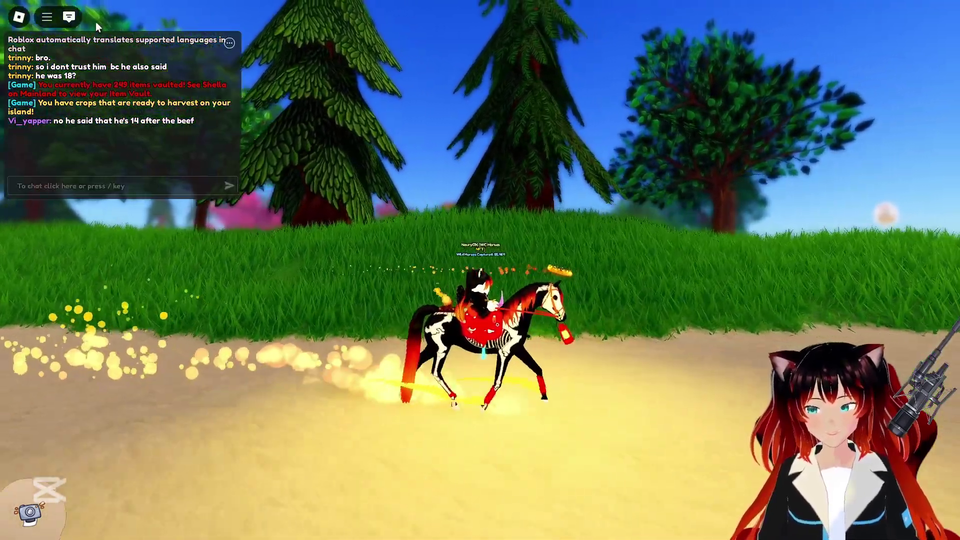
- Look over the inventory's item categories and close the inventory
key(Tab)
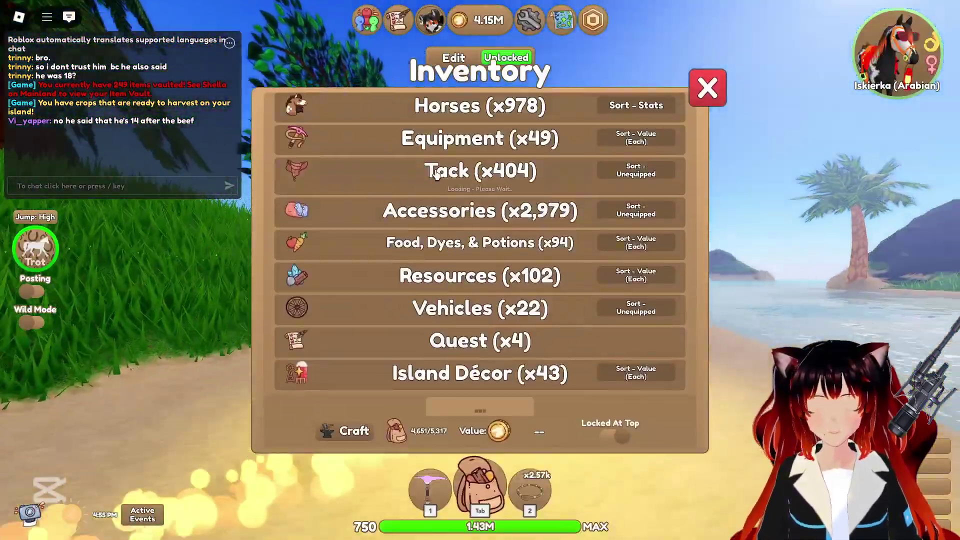
click(490, 131)
click(488, 134)
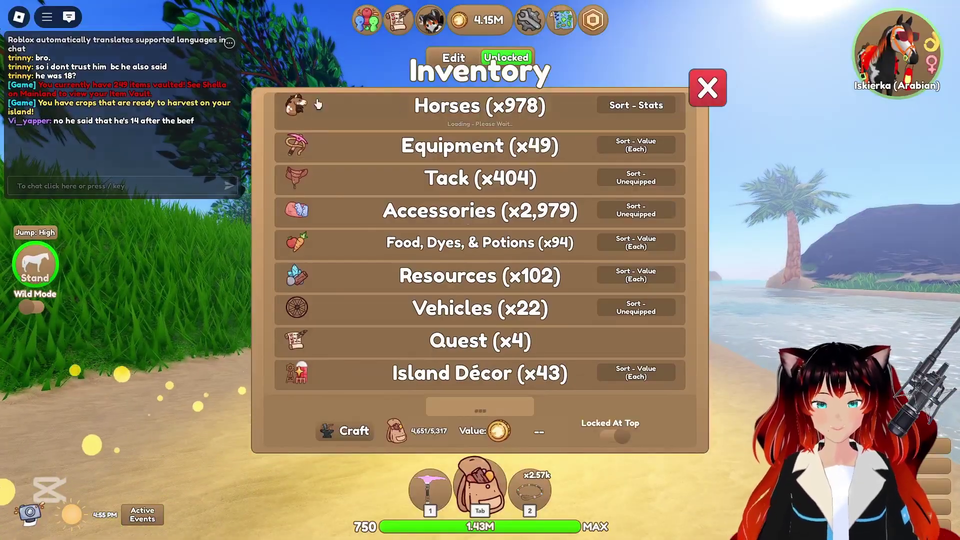
click(711, 89)
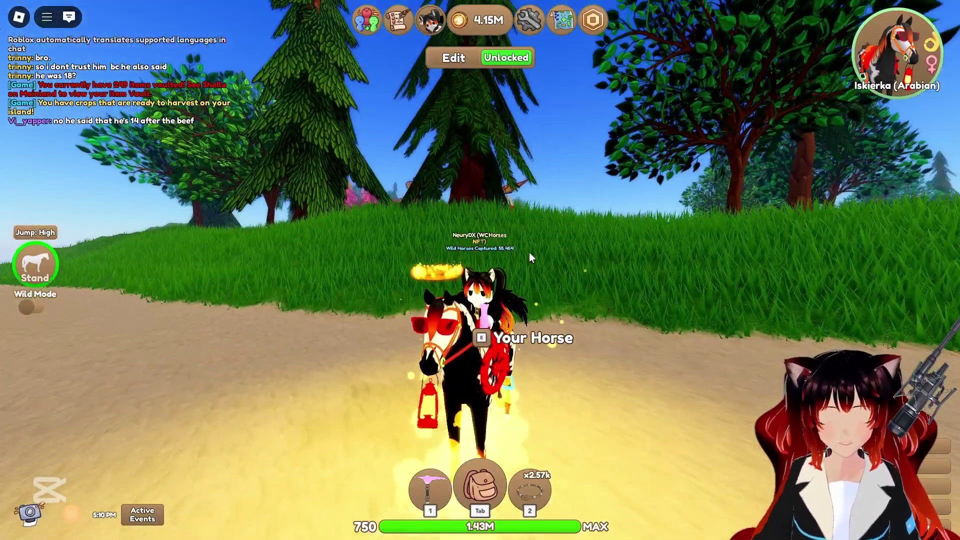
- Leave the Wild Horse Islands game
key(Escape)
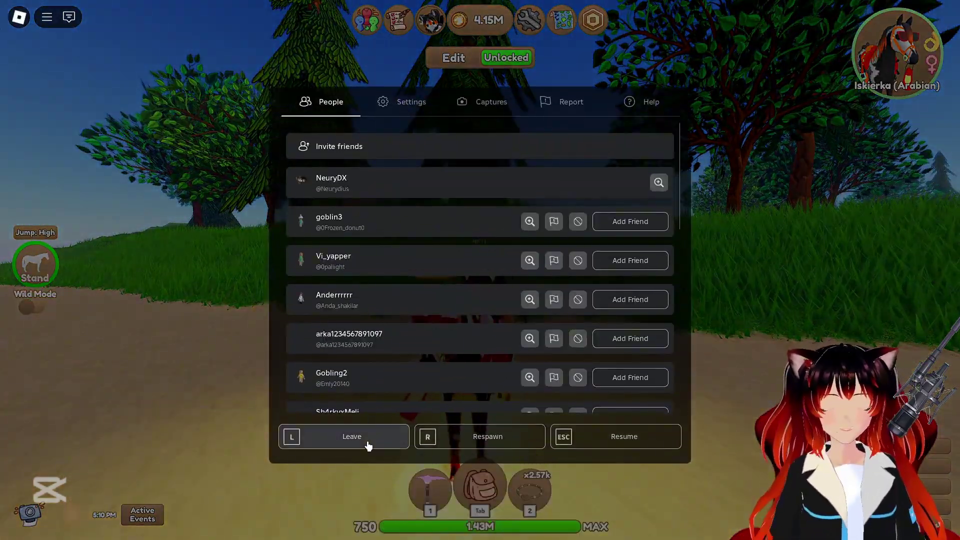
click(368, 443)
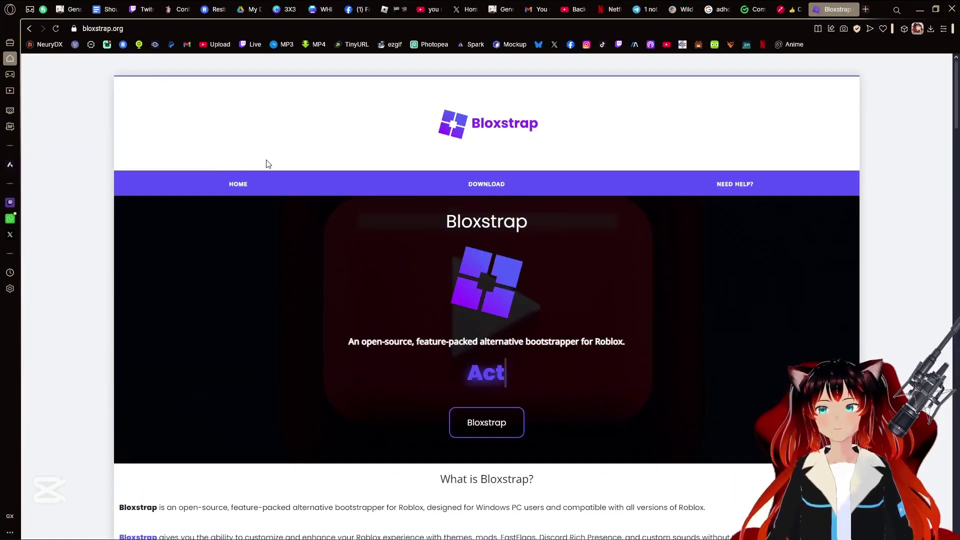
- Download Bloxstrap v2.8.5 from bloxstrap.org and start its installer with the System default language
click(496, 185)
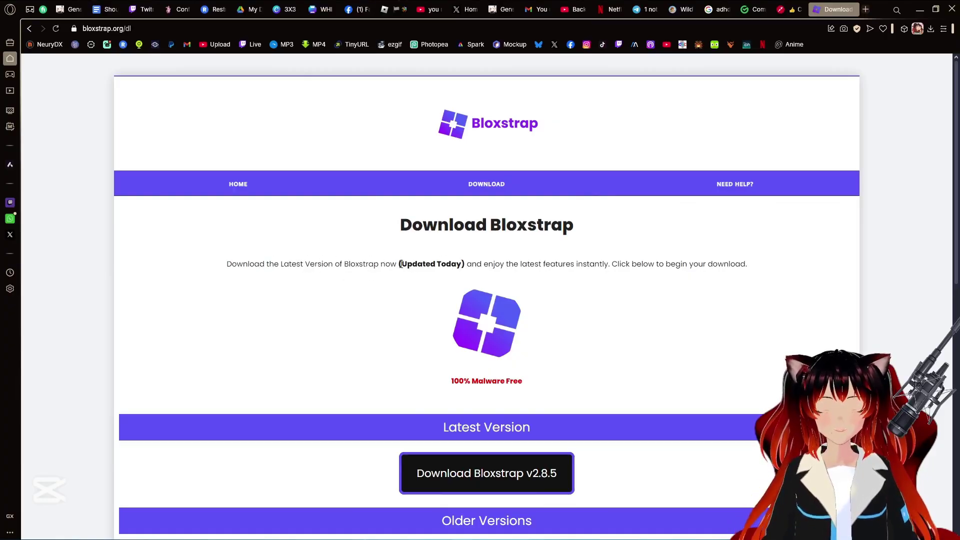
scroll(533, 264, down, 3)
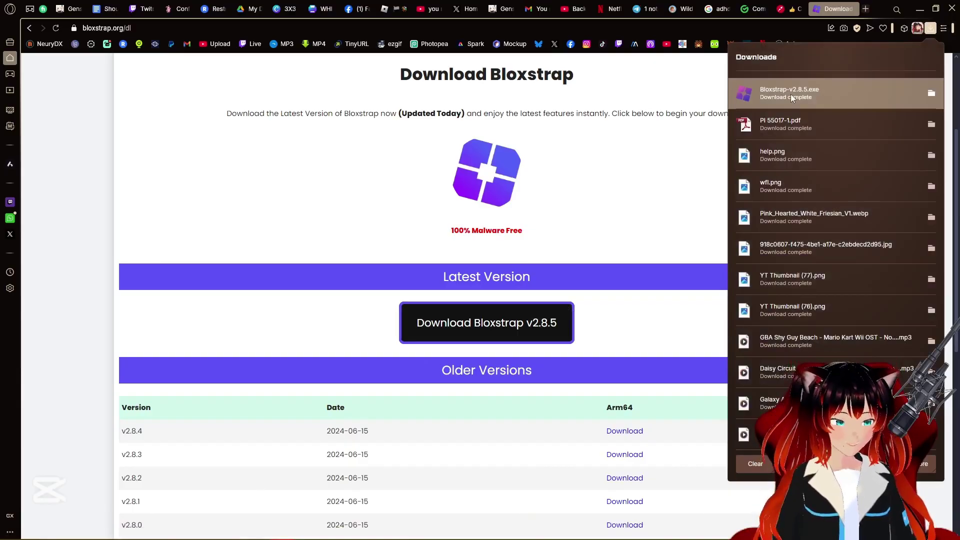
click(790, 94)
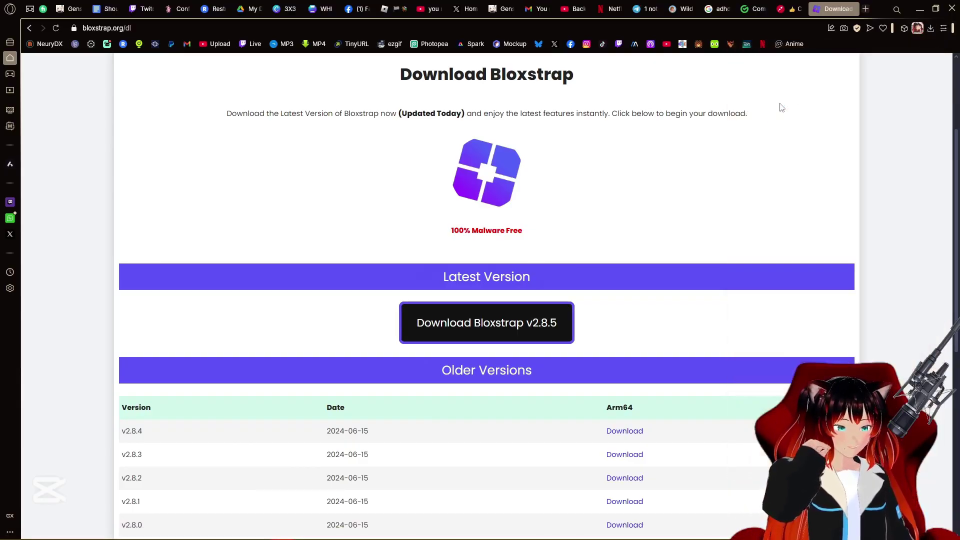
click(456, 266)
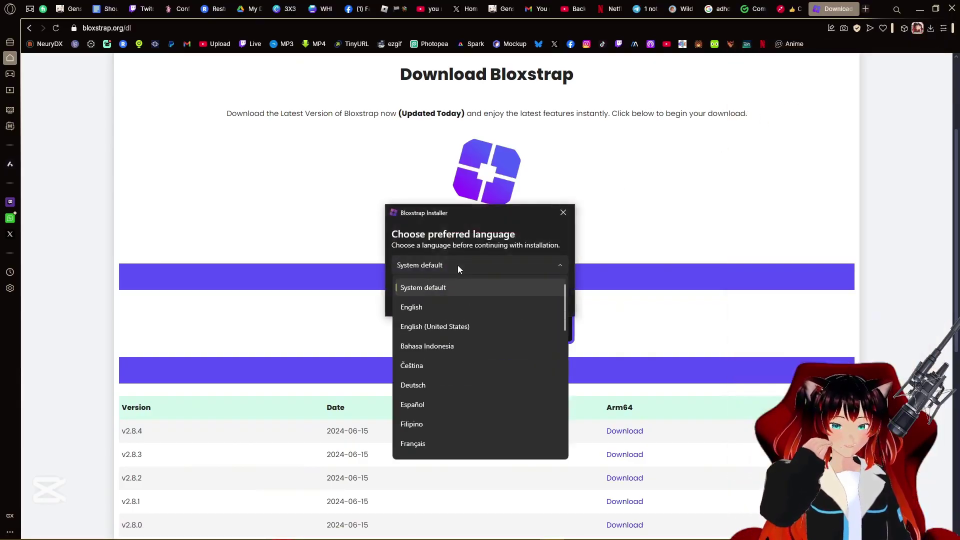
click(486, 265)
click(548, 302)
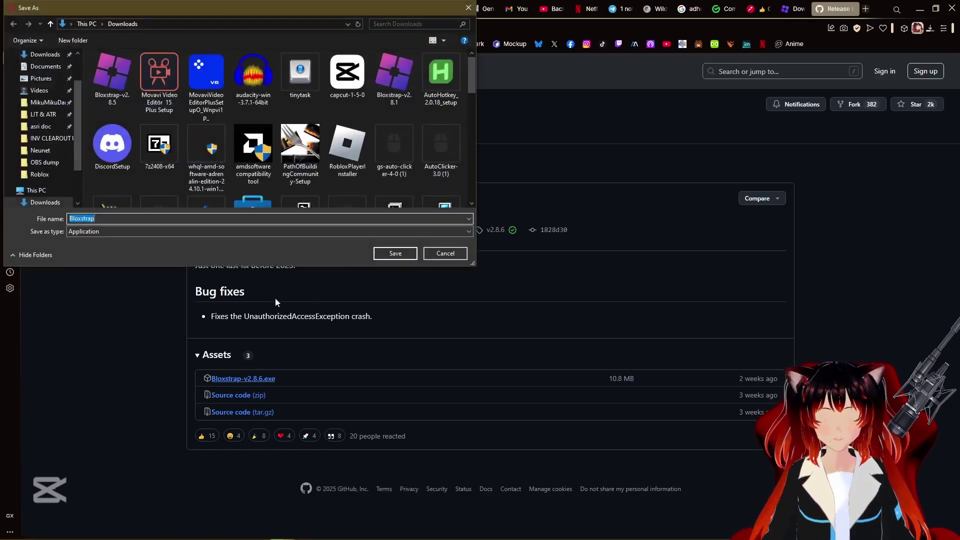
- Save the Bloxstrap v2.8.6 installer to the Downloads folder and close the v2.8.5 installer
click(382, 256)
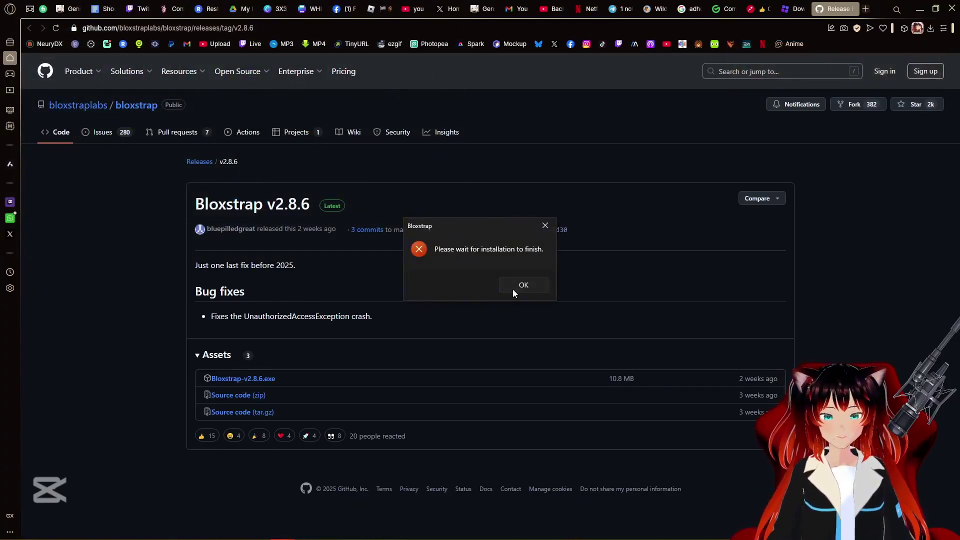
click(518, 286)
mouse_move(519, 533)
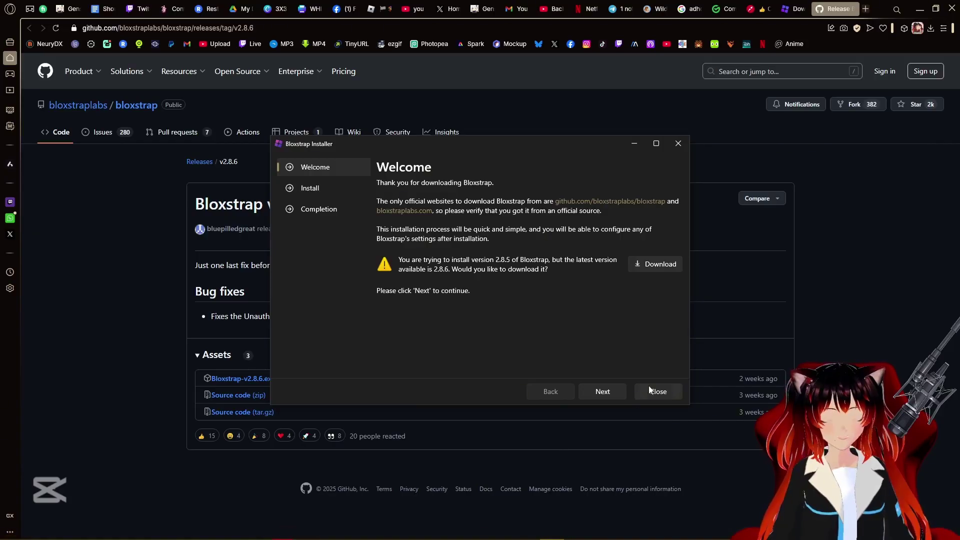
click(655, 391)
click(500, 287)
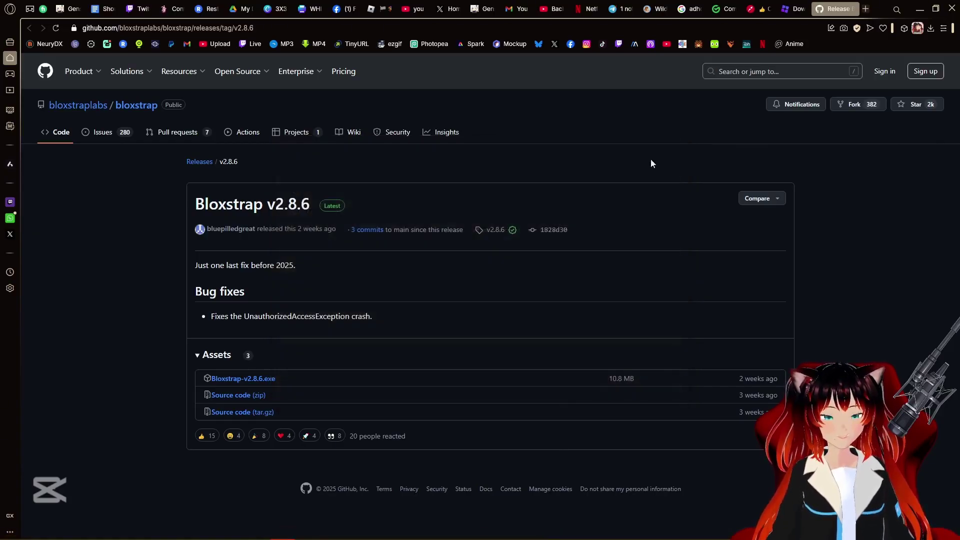
- Run the downloaded Bloxstrap.exe and install it with the System default language, default location, both shortcuts and analytics enabled
click(931, 28)
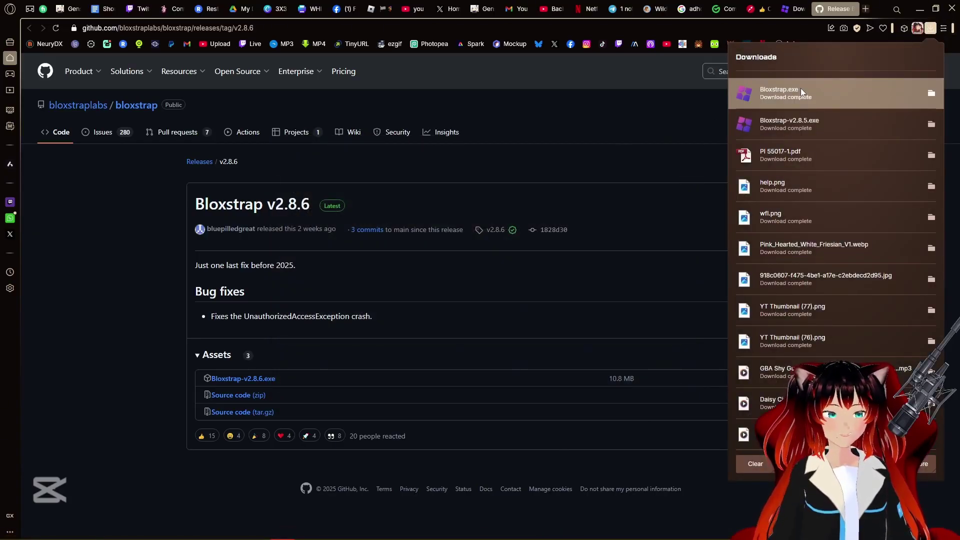
click(800, 88)
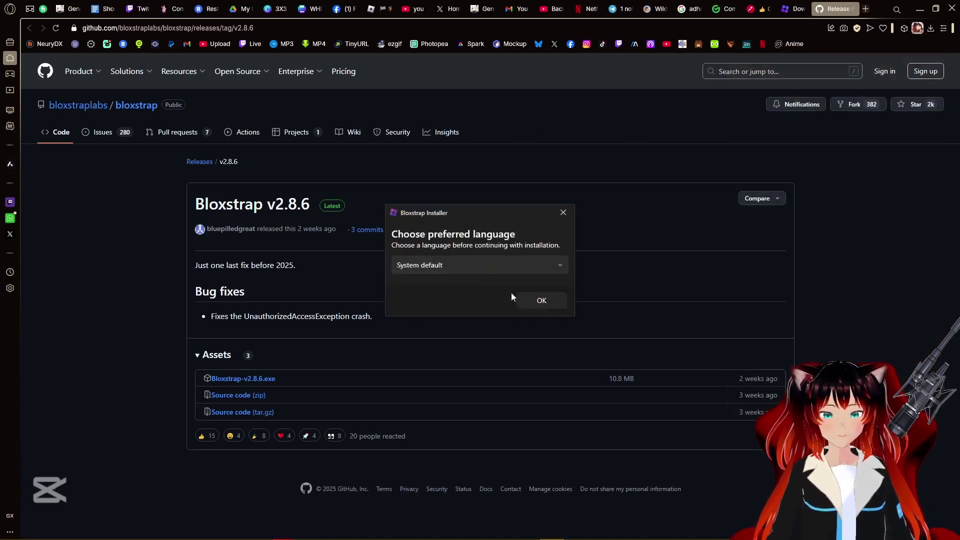
click(528, 300)
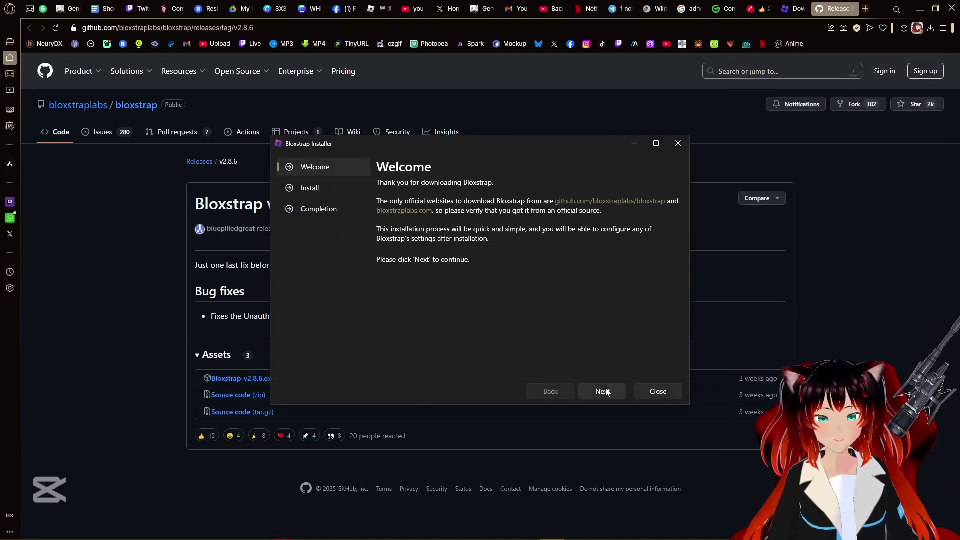
click(602, 391)
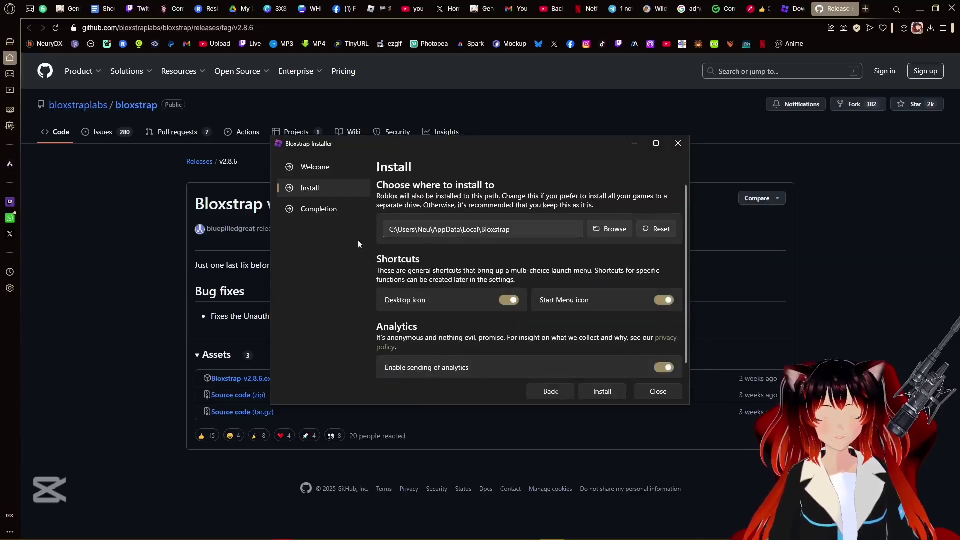
scroll(459, 297, down, 1)
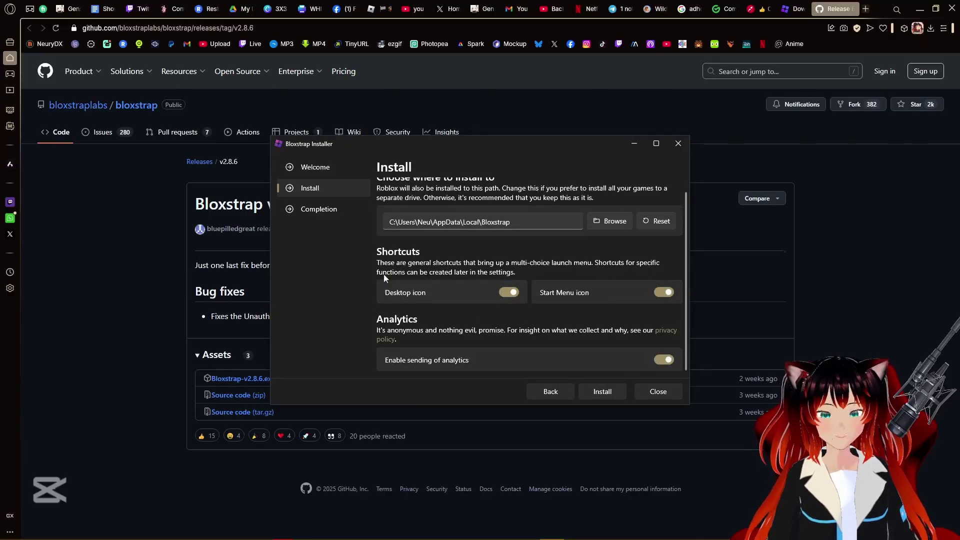
click(607, 394)
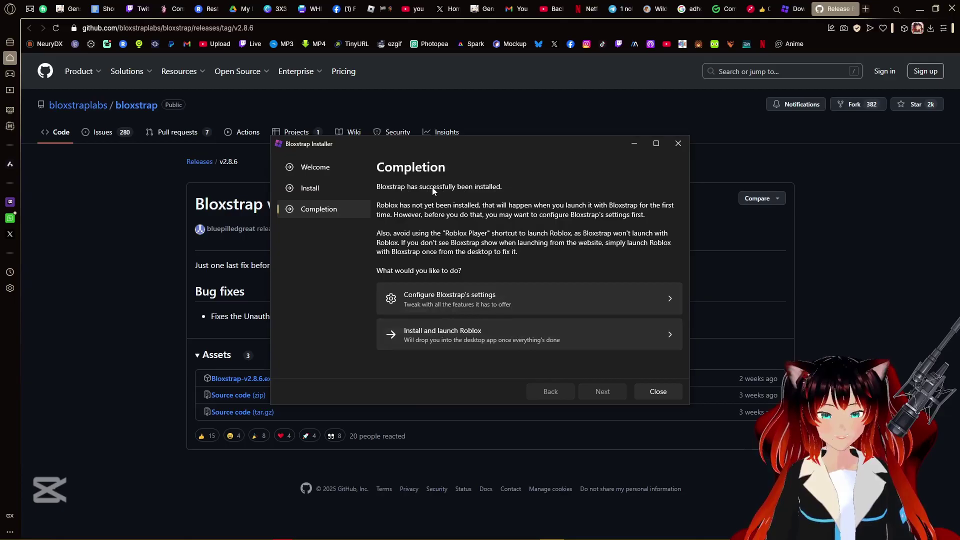
- Open Bloxstrap's settings and review the Integrations options for activity tracking and Discord Rich Presence
click(481, 304)
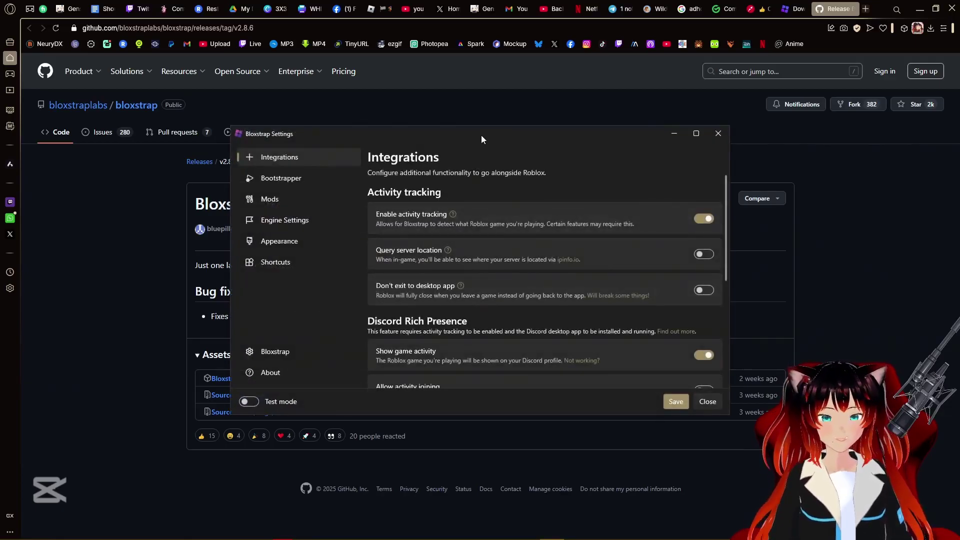
drag(481, 135, 479, 112)
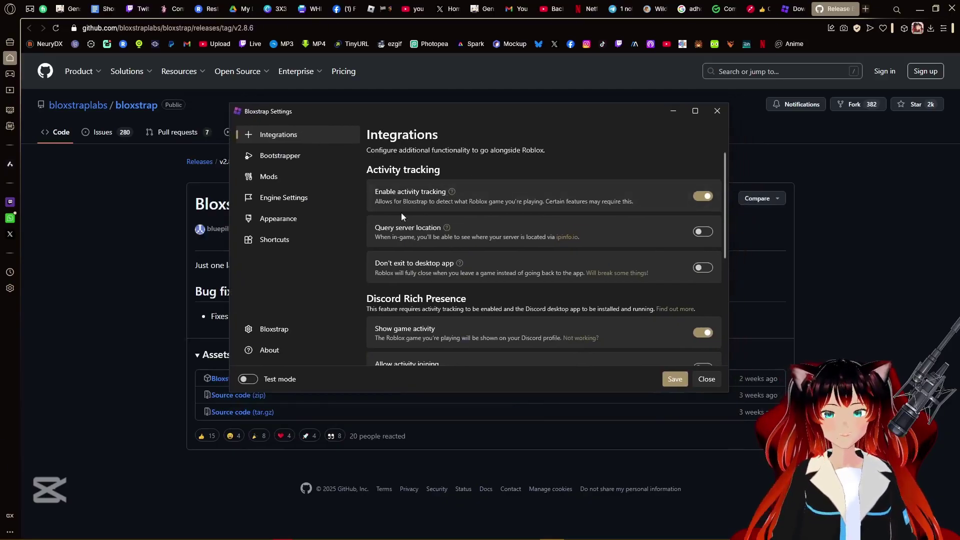
scroll(431, 219, down, 6)
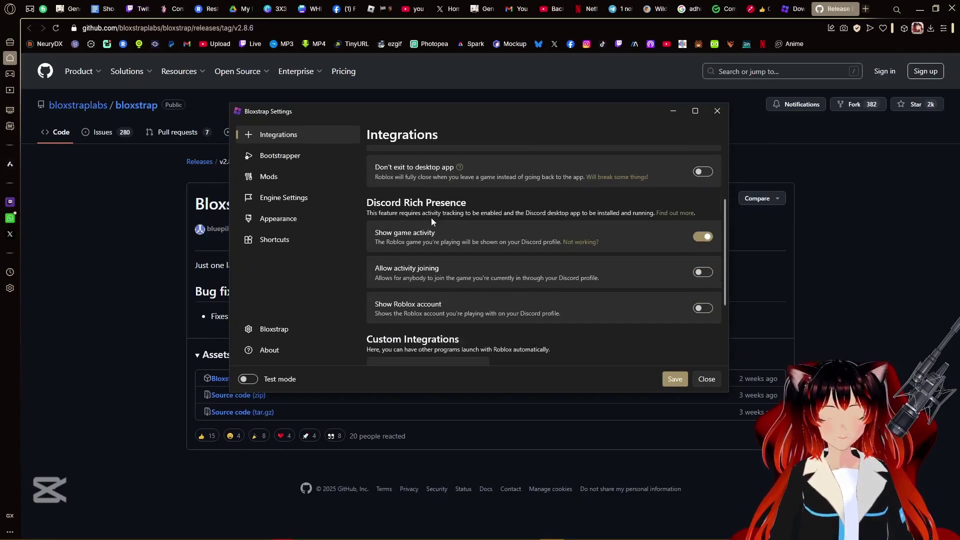
scroll(431, 220, down, 3)
scroll(431, 220, up, 8)
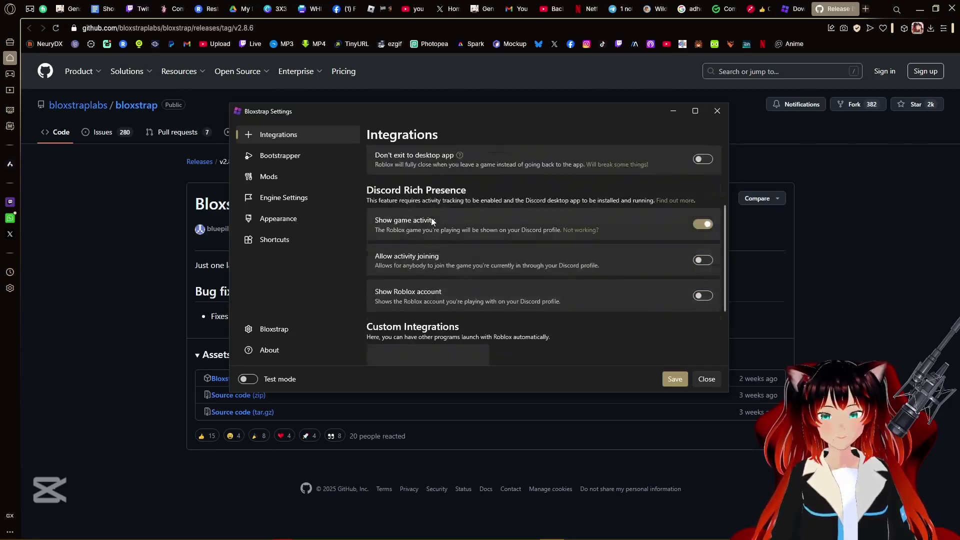
- Review Bloxstrap's Mods options down to the custom font setting, and find and open the DaFont website in a new browser tab
click(292, 179)
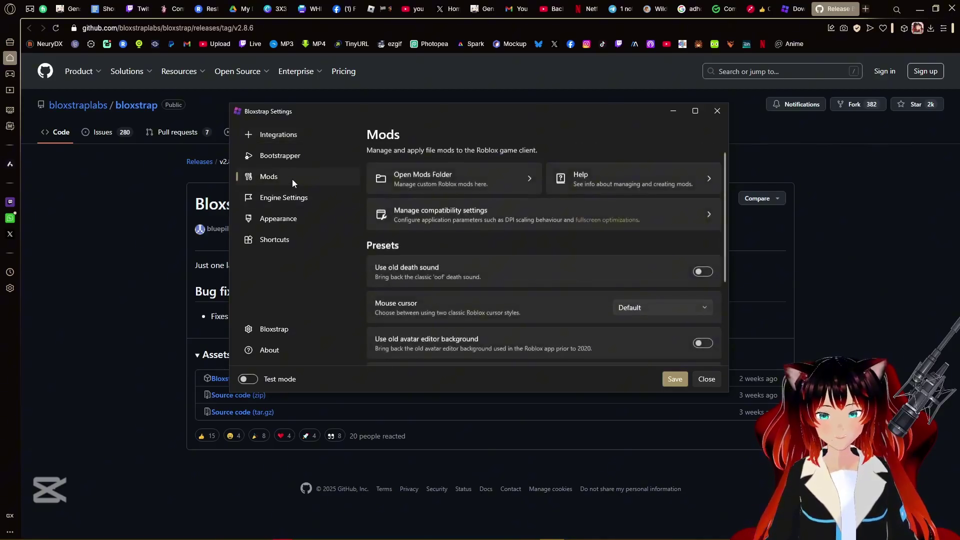
drag(724, 180, 723, 252)
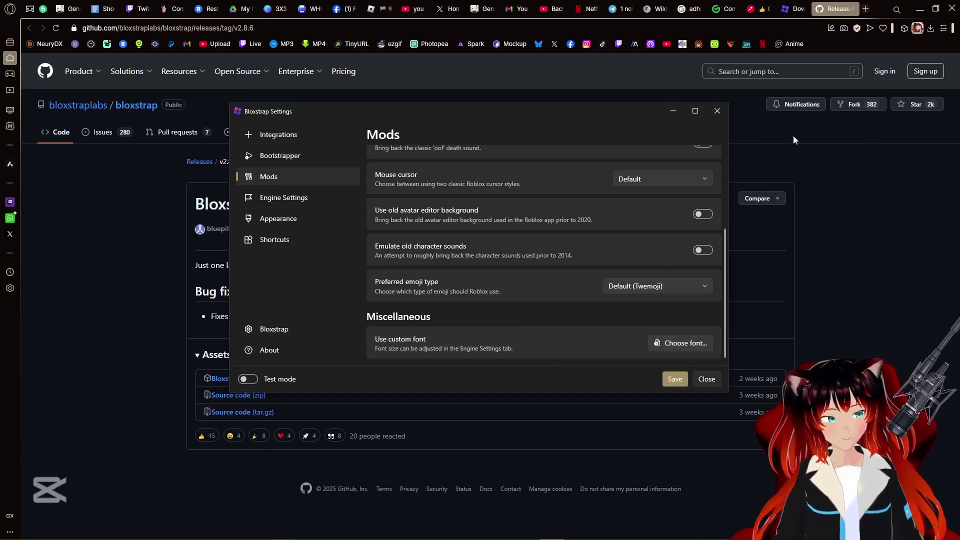
click(865, 8)
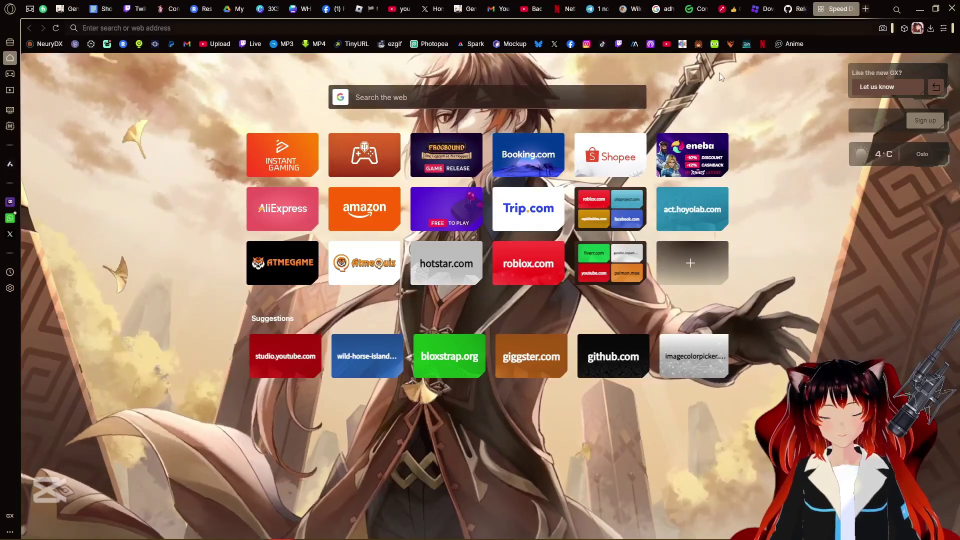
text(daf)
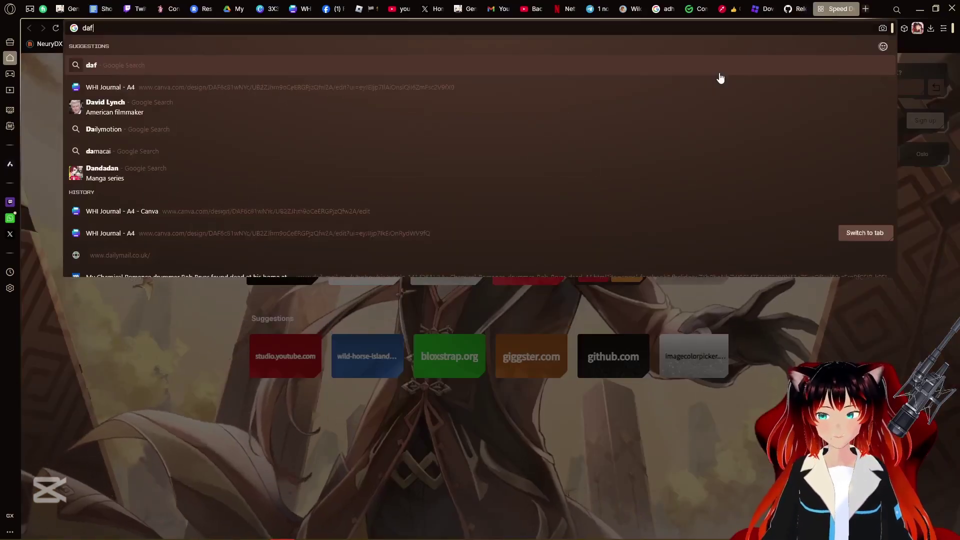
text(ont)
key(Return)
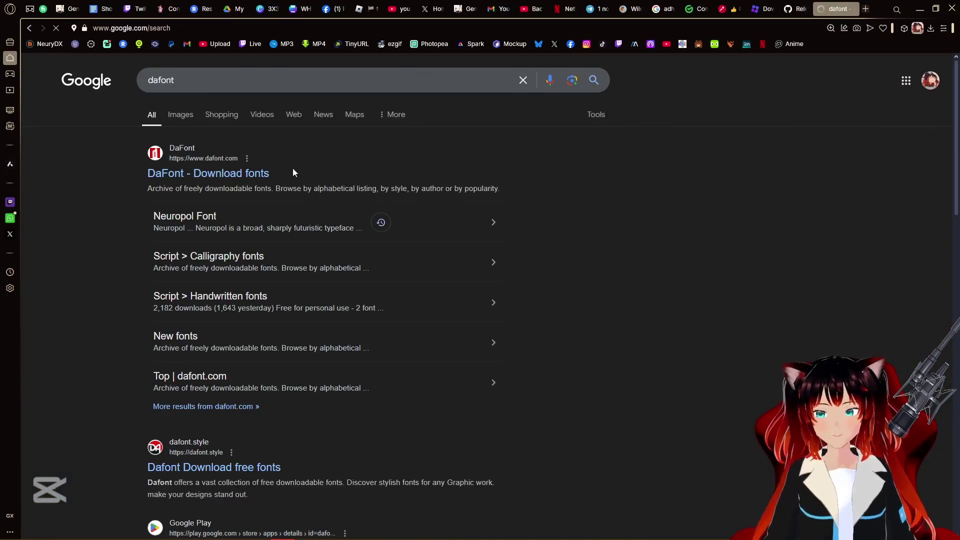
click(249, 174)
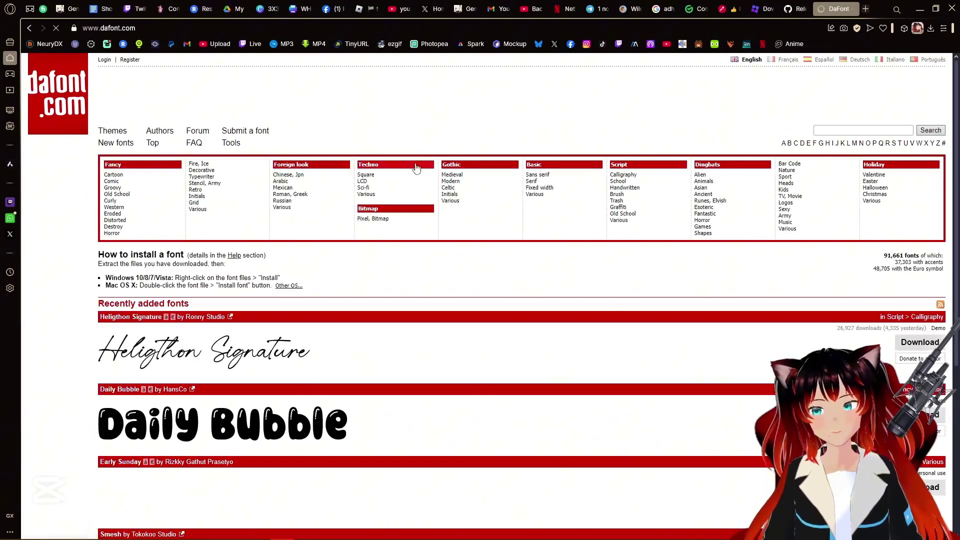
- Download the Waffle Cake font from DaFont's Fancy category and open waffle_cake.zip in WinRAR, dismissing its pop-up window
scroll(407, 169, down, 3)
scroll(408, 169, down, 2)
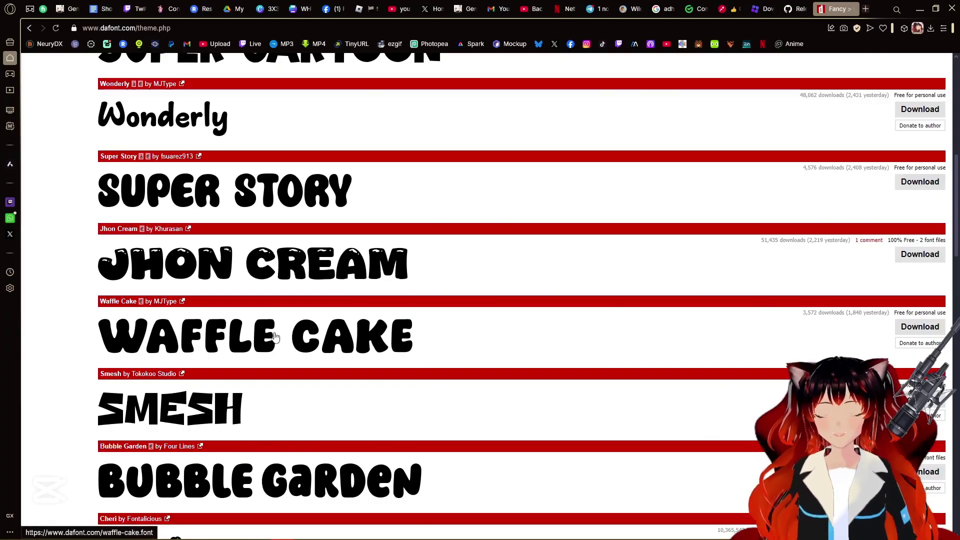
click(924, 327)
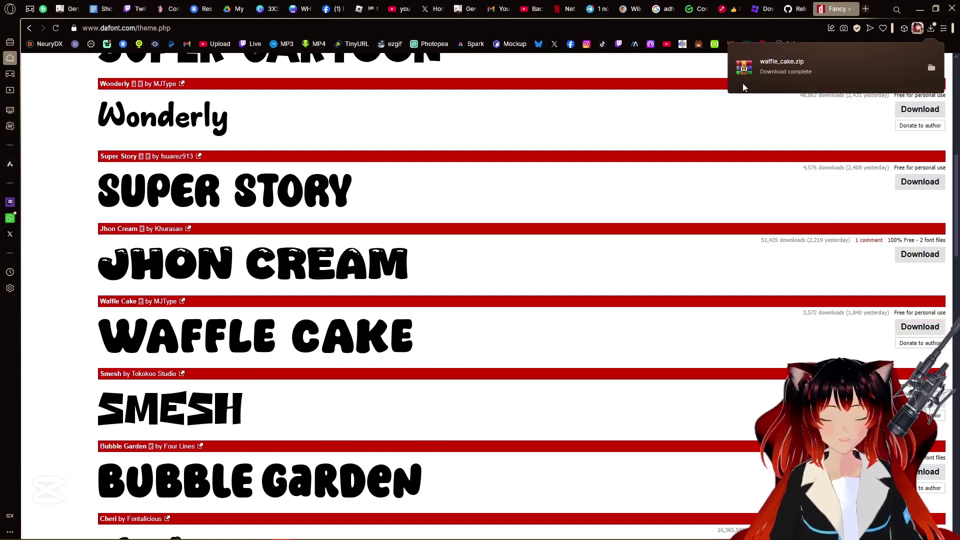
click(764, 75)
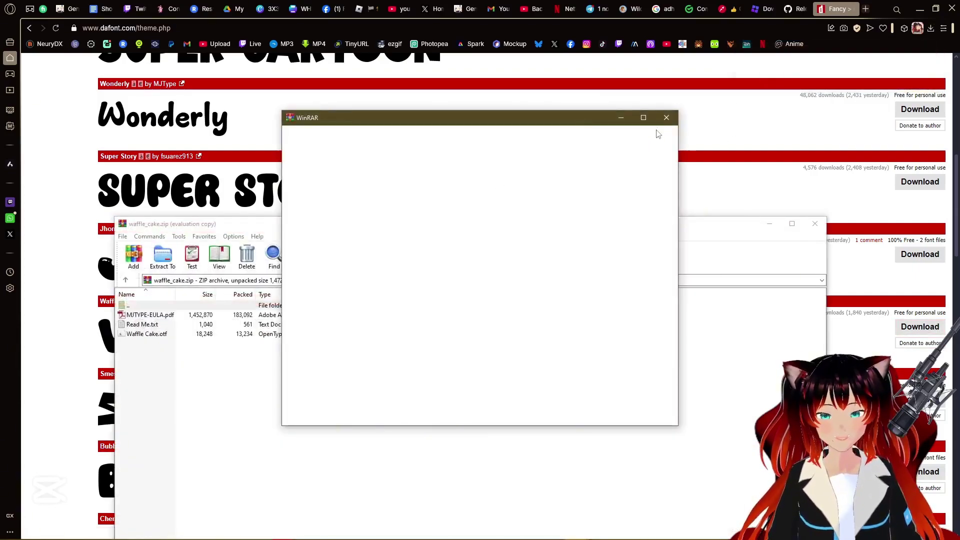
click(665, 119)
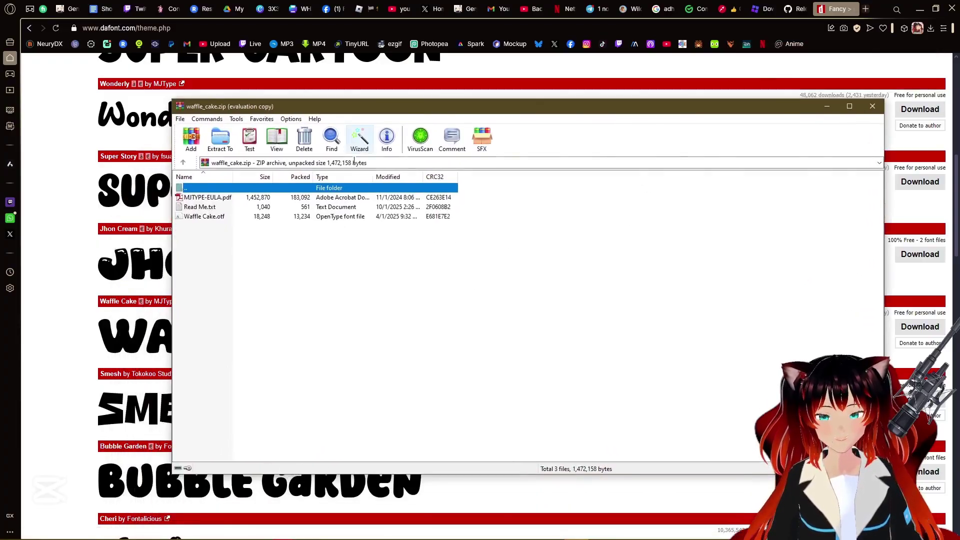
- Extract Waffle Cake.otf from the archive into the Documents folder
click(215, 218)
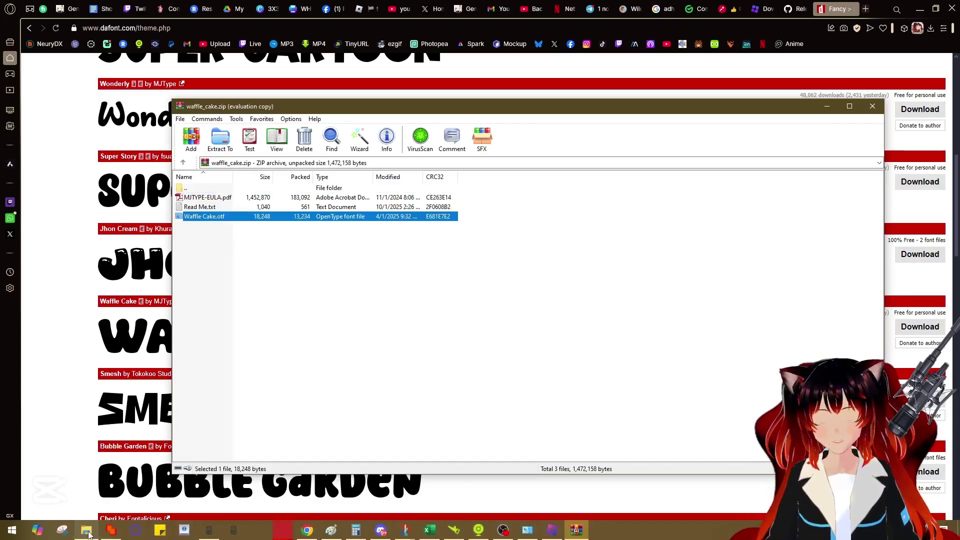
mouse_move(86, 530)
click(79, 500)
click(42, 137)
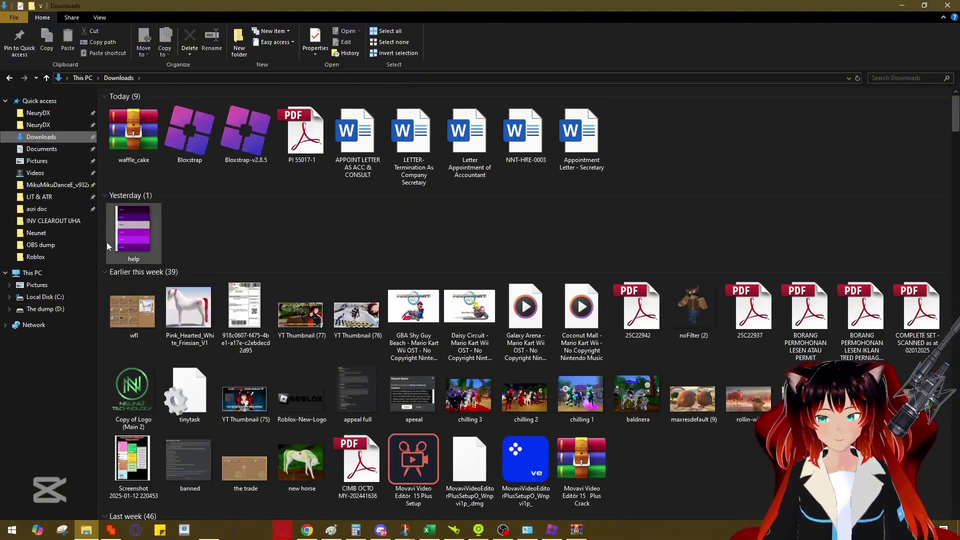
click(42, 148)
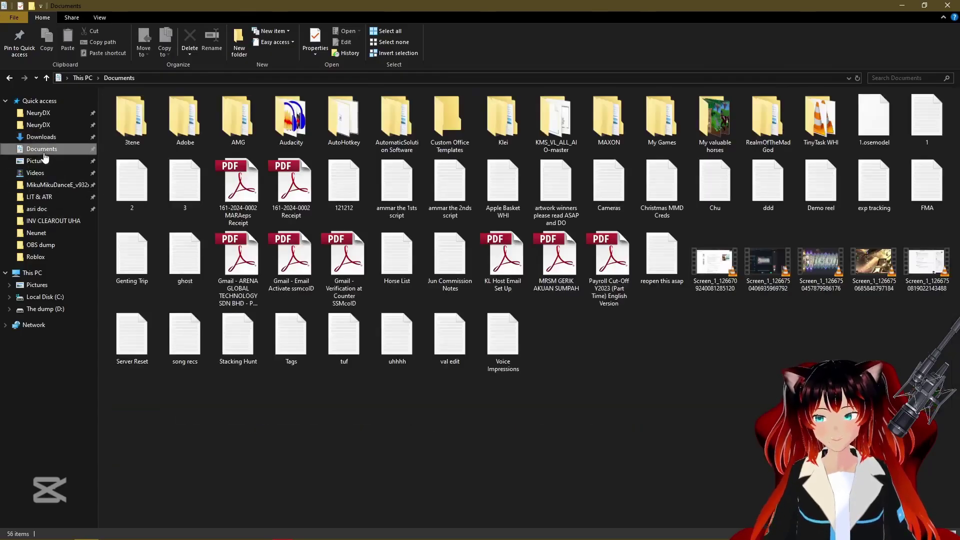
mouse_move(210, 538)
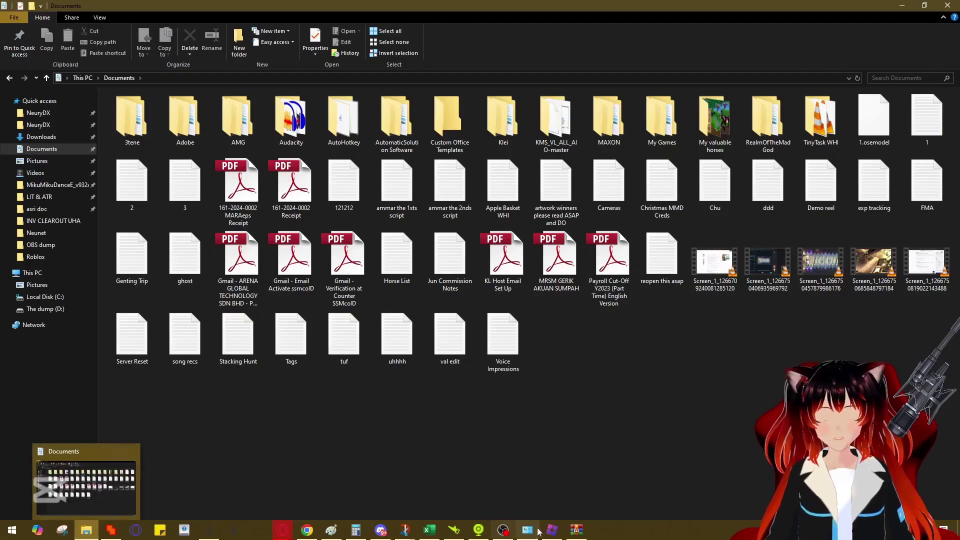
click(577, 529)
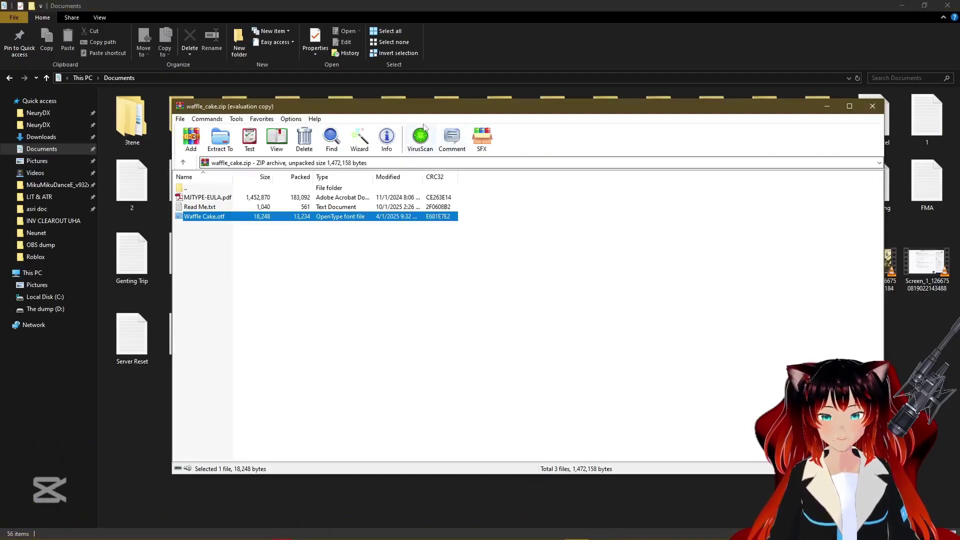
drag(420, 56, 580, 55)
drag(363, 159, 396, 343)
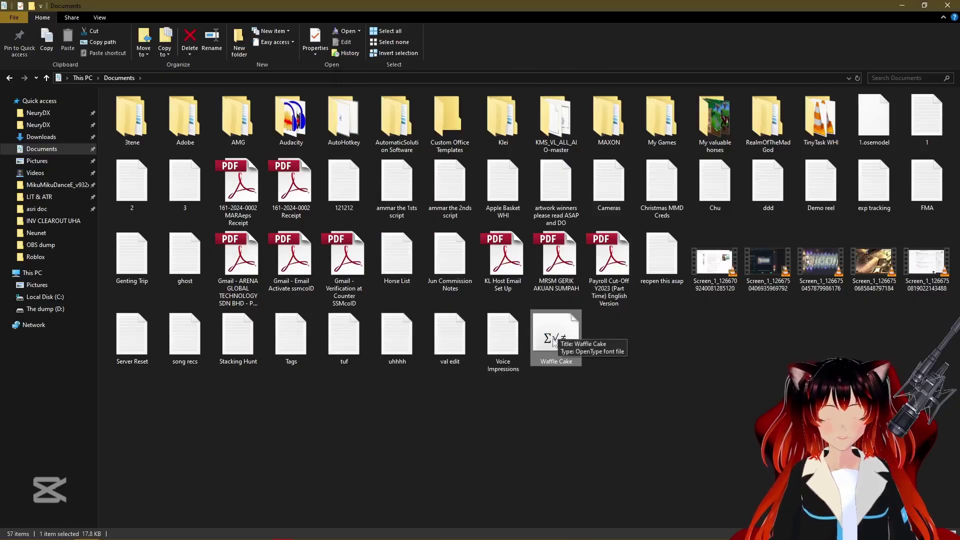
- Return to Bloxstrap's Mods settings and apply the Waffle Cake font from Documents as the custom font
click(552, 533)
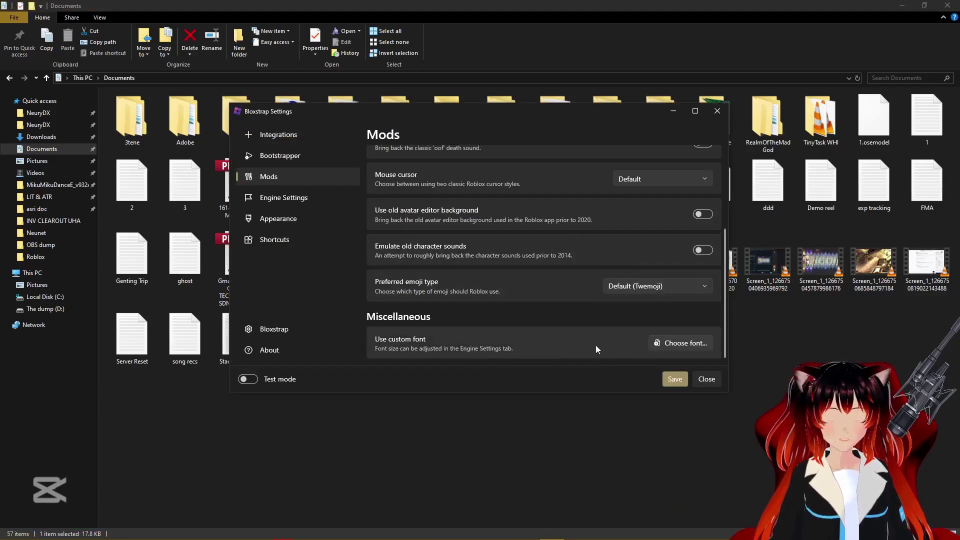
click(686, 345)
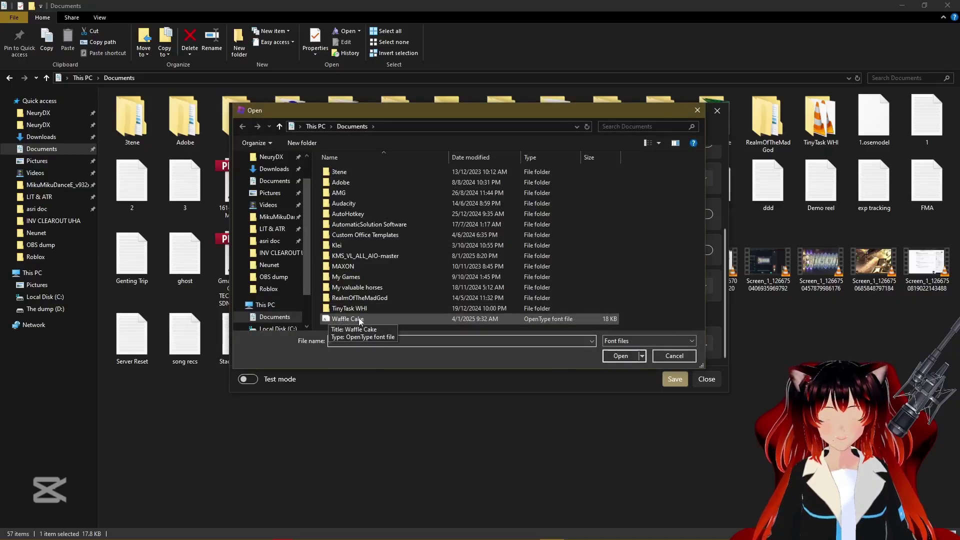
click(351, 319)
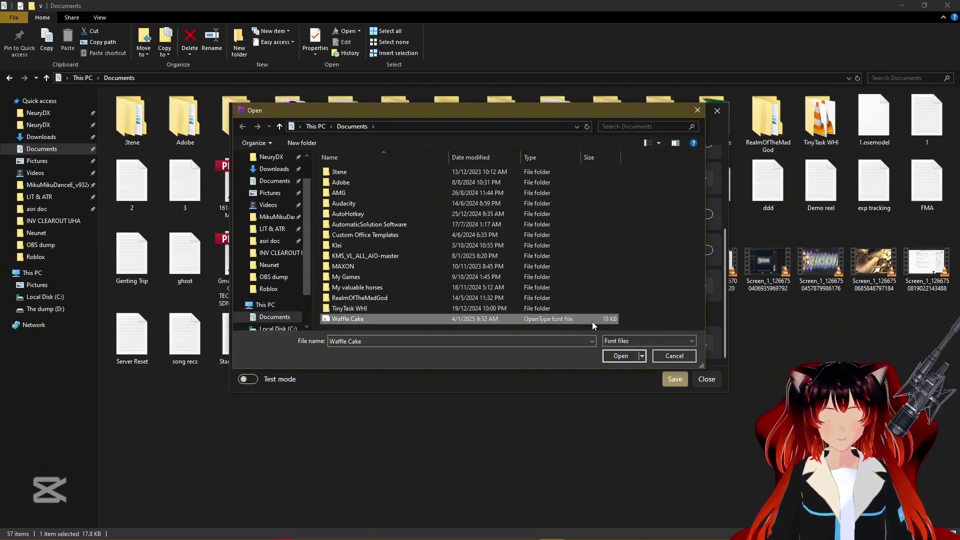
click(616, 356)
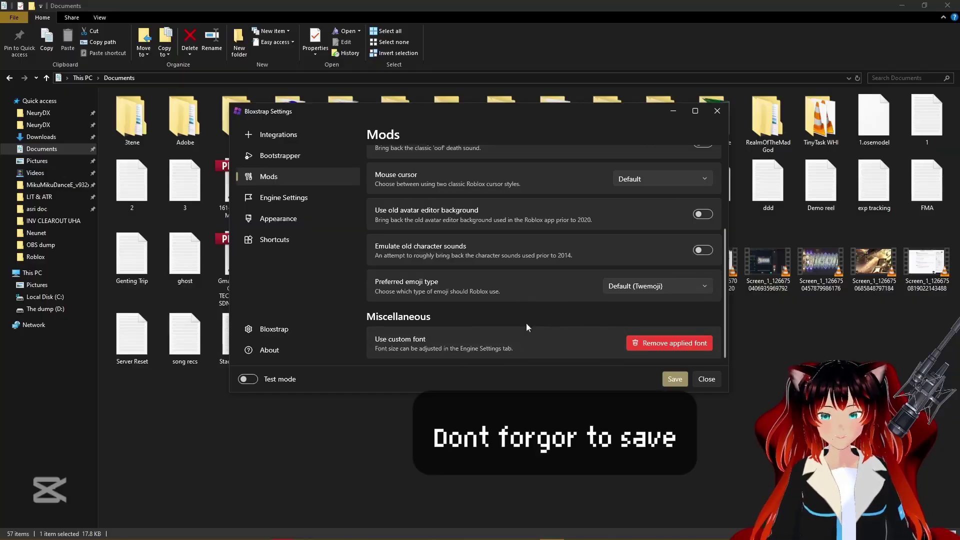
scroll(400, 328, up, 2)
scroll(413, 303, down, 2)
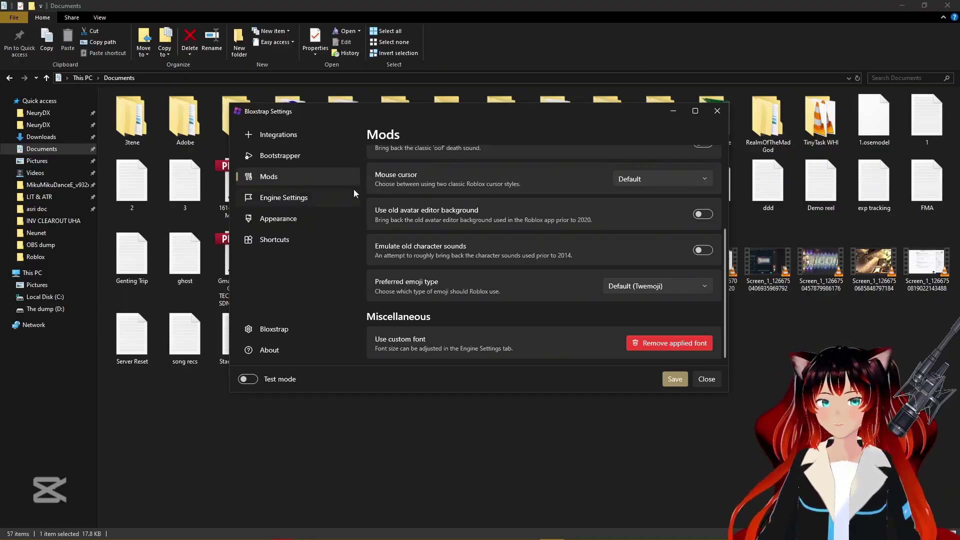
- Look through the Engine Settings and set Texture quality to Level 3 (Highest), leaving Rendering mode on Automatic
click(326, 197)
scroll(388, 194, down, 1)
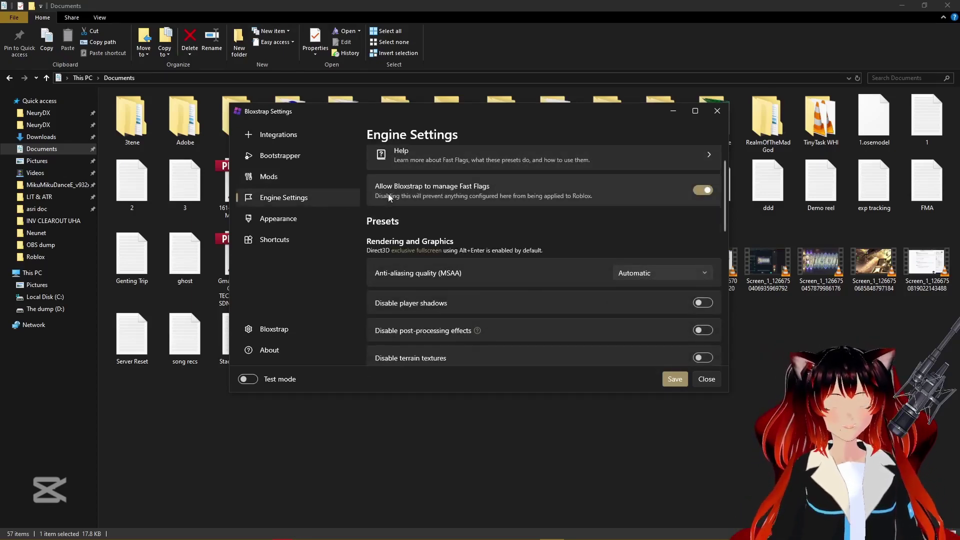
scroll(387, 193, down, 6)
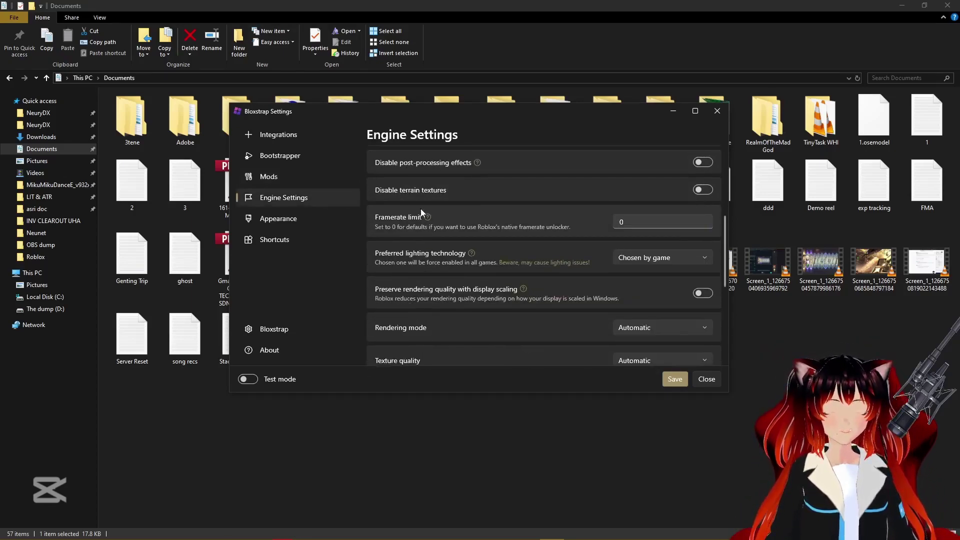
scroll(421, 212, down, 6)
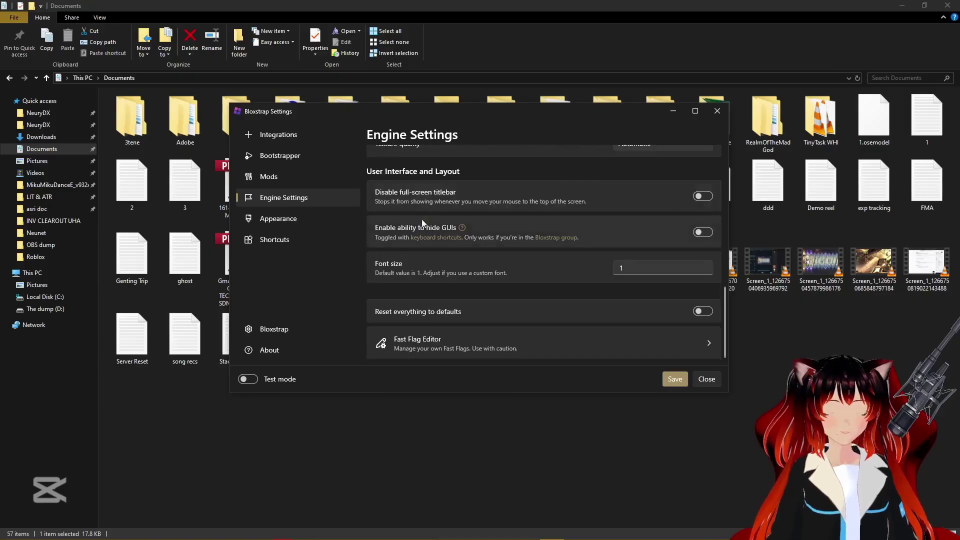
scroll(480, 233, up, 2)
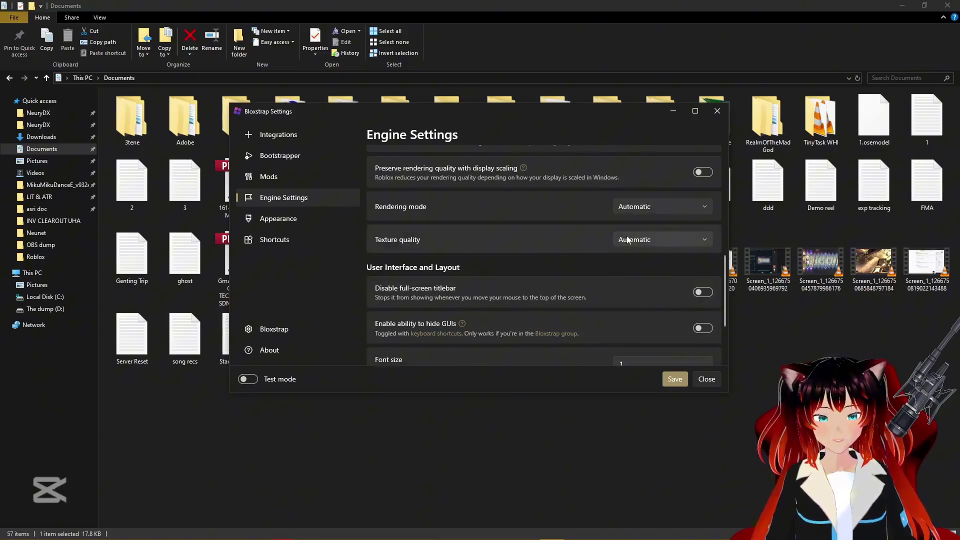
click(626, 238)
click(642, 338)
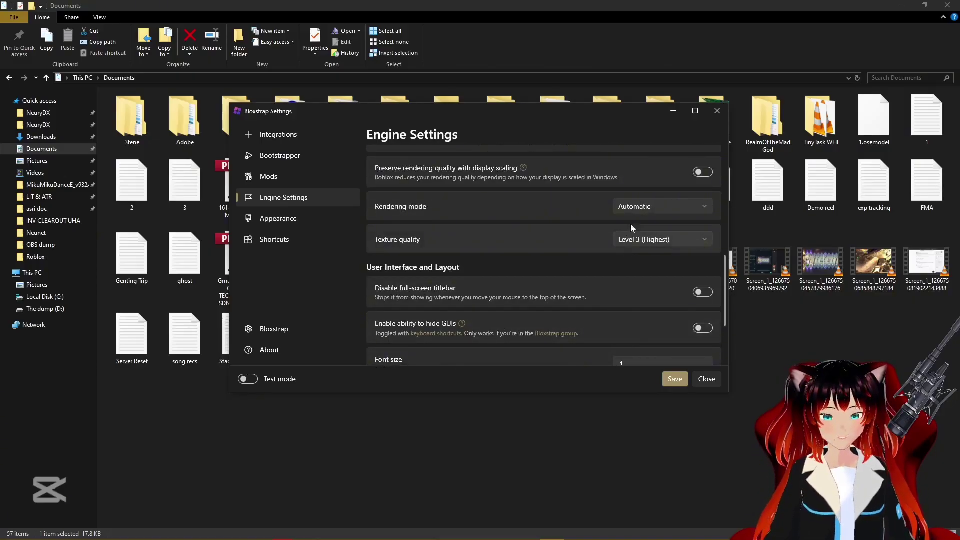
click(637, 210)
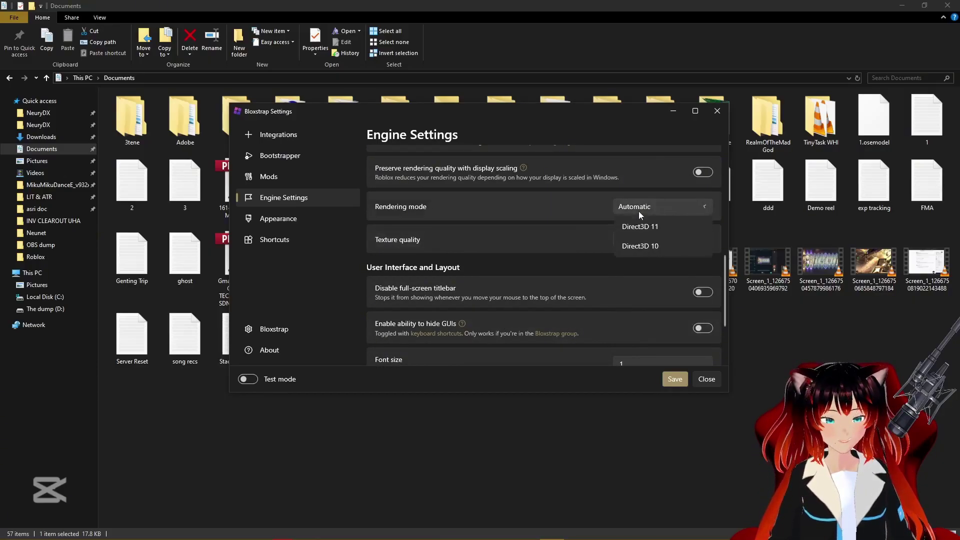
click(580, 243)
- Set the Preferred lighting technology to Future (Phase 3)
scroll(580, 257, up, 2)
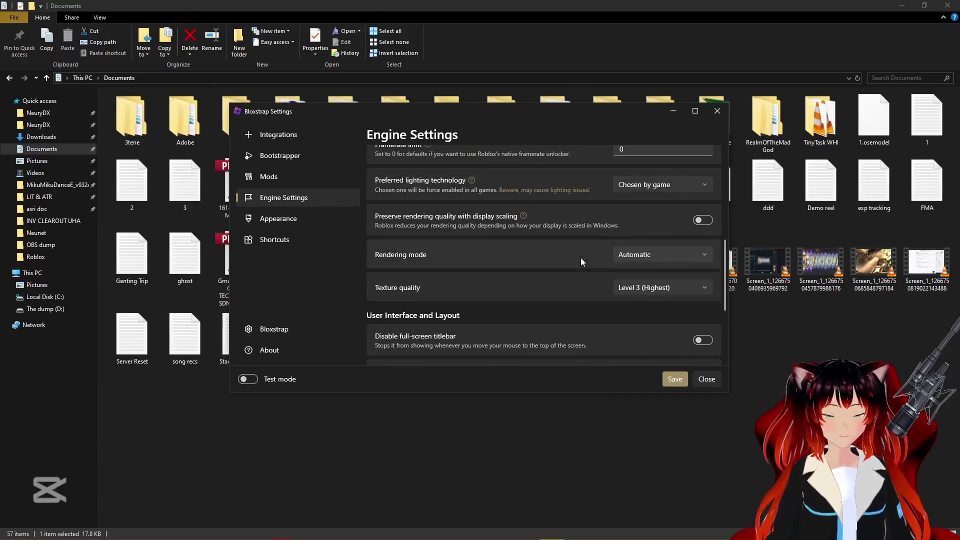
scroll(589, 252, up, 1)
click(633, 234)
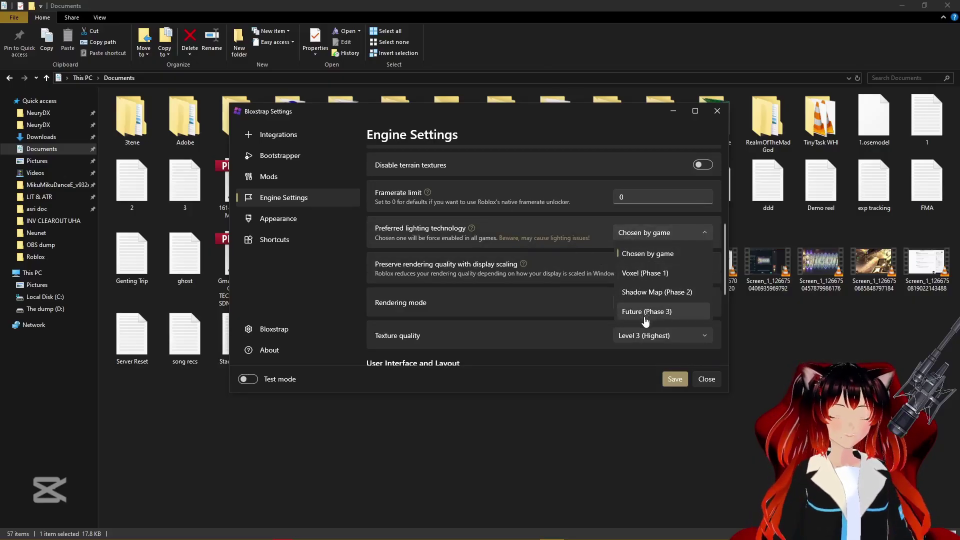
click(645, 313)
- Set the Anti-aliasing quality (MSAA) to 4x
scroll(629, 212, up, 1)
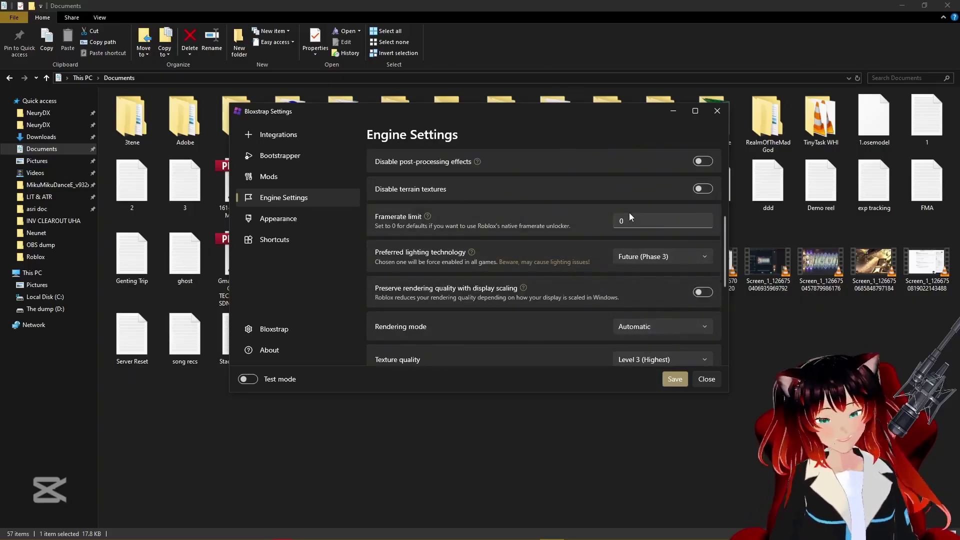
scroll(628, 216, up, 1)
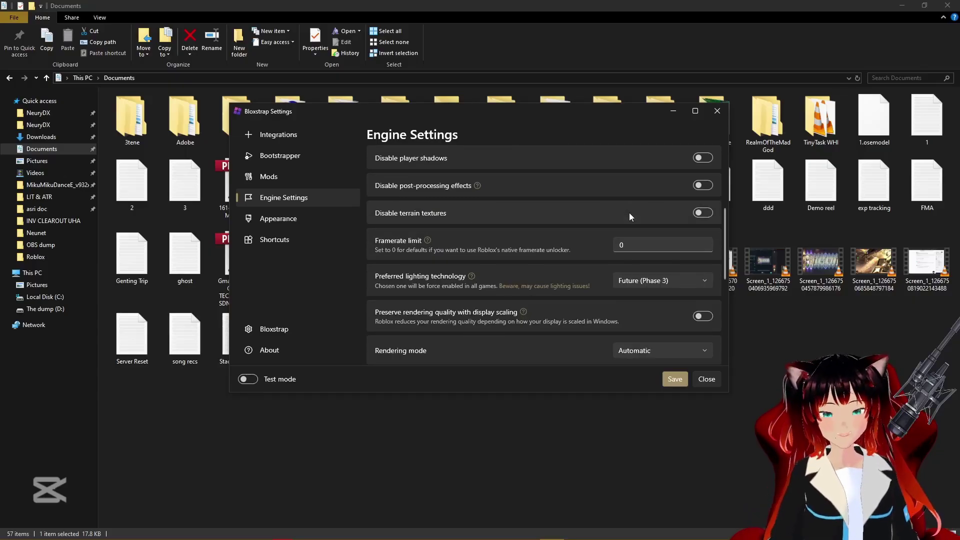
scroll(629, 217, up, 1)
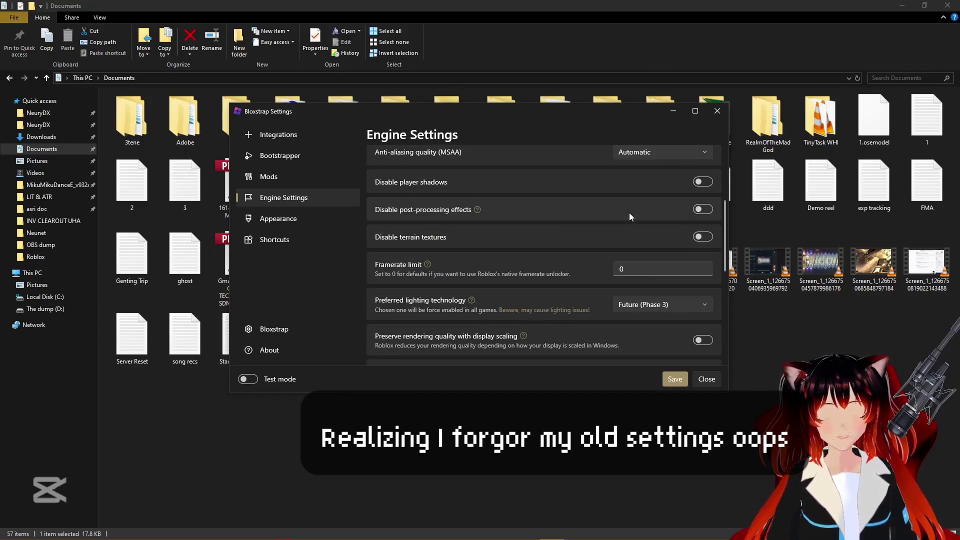
scroll(629, 212, up, 1)
click(634, 182)
click(634, 182)
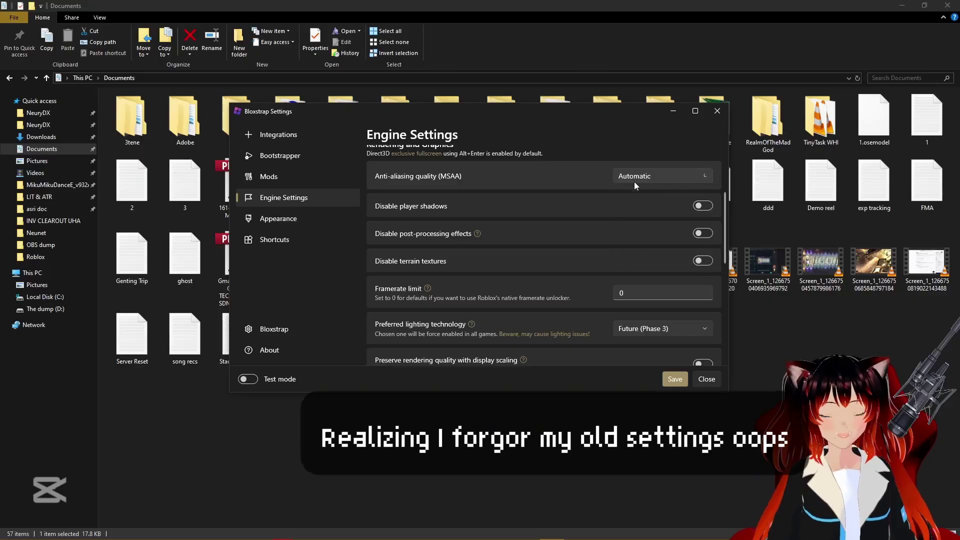
click(634, 181)
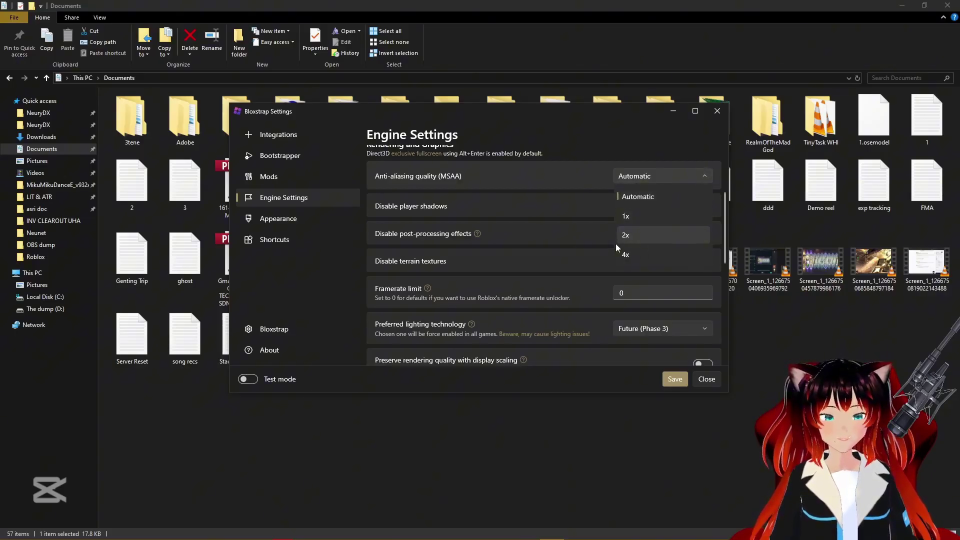
click(625, 253)
scroll(615, 250, down, 8)
scroll(570, 268, down, 2)
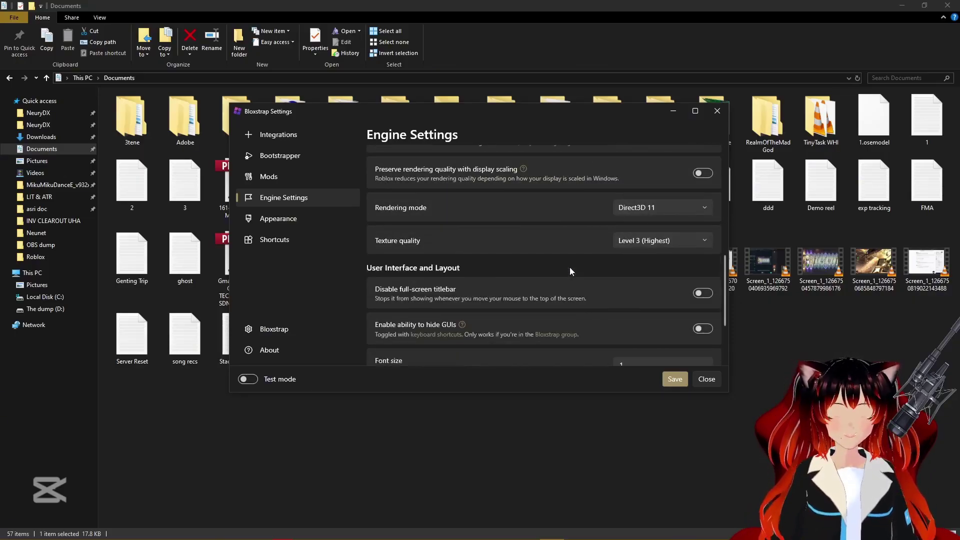
- Turn on Disable full-screen titlebar under User Interface and Layout, and review the other engine options
scroll(571, 272, down, 1)
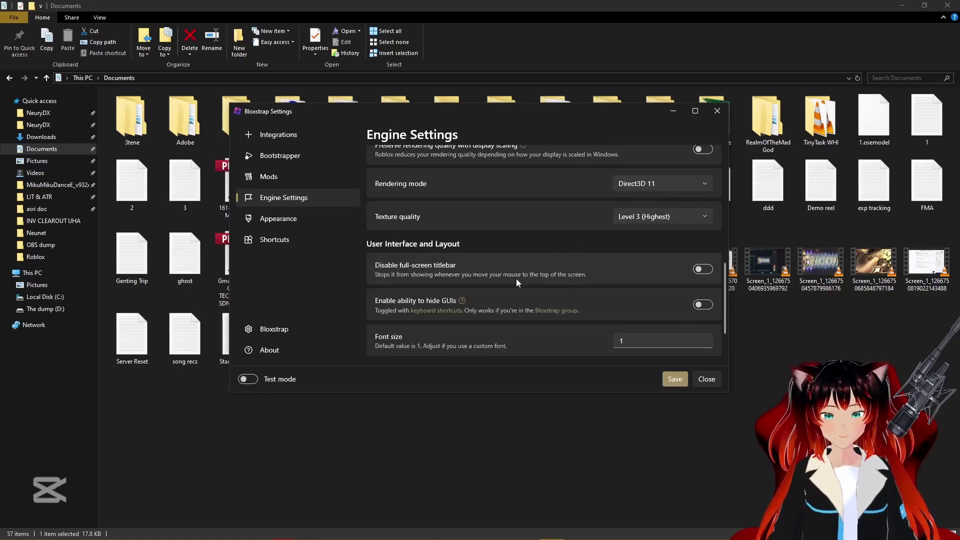
click(696, 271)
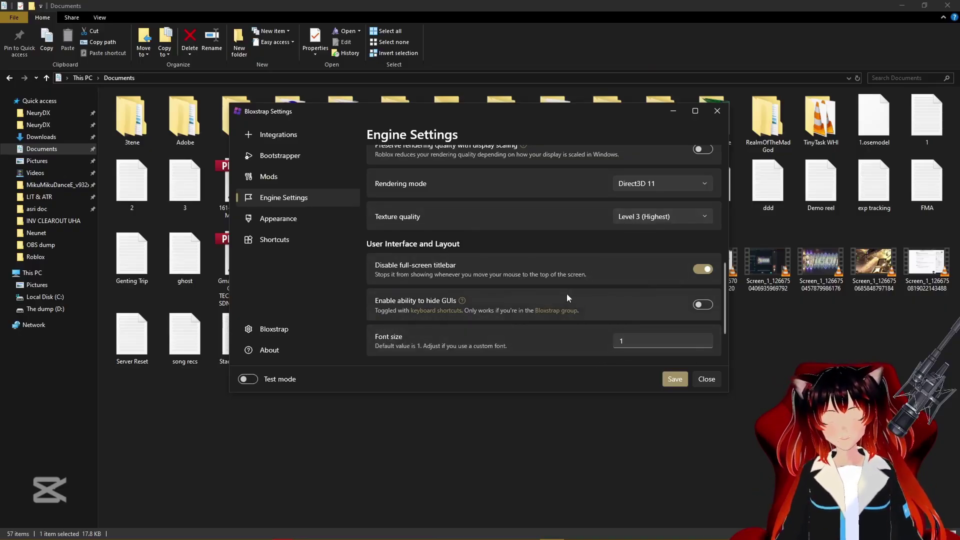
scroll(565, 293, down, 3)
scroll(536, 277, up, 5)
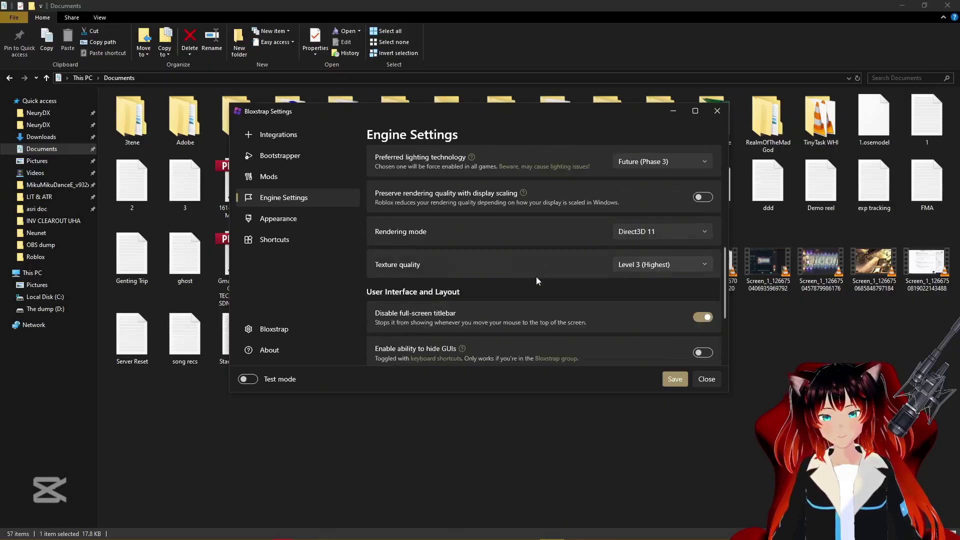
scroll(536, 277, up, 3)
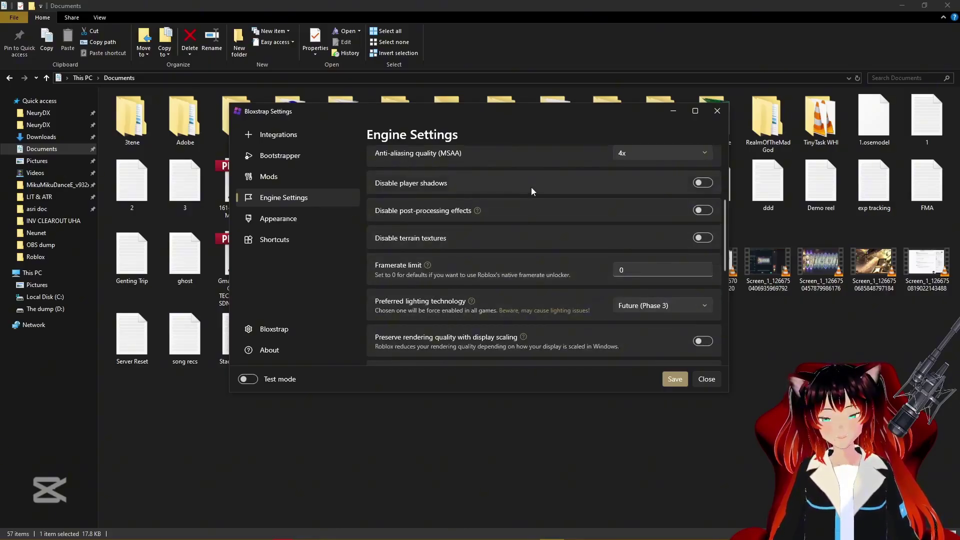
scroll(530, 186, down, 4)
- Go to the Appearance settings and set the Global Theme to Dark
click(330, 218)
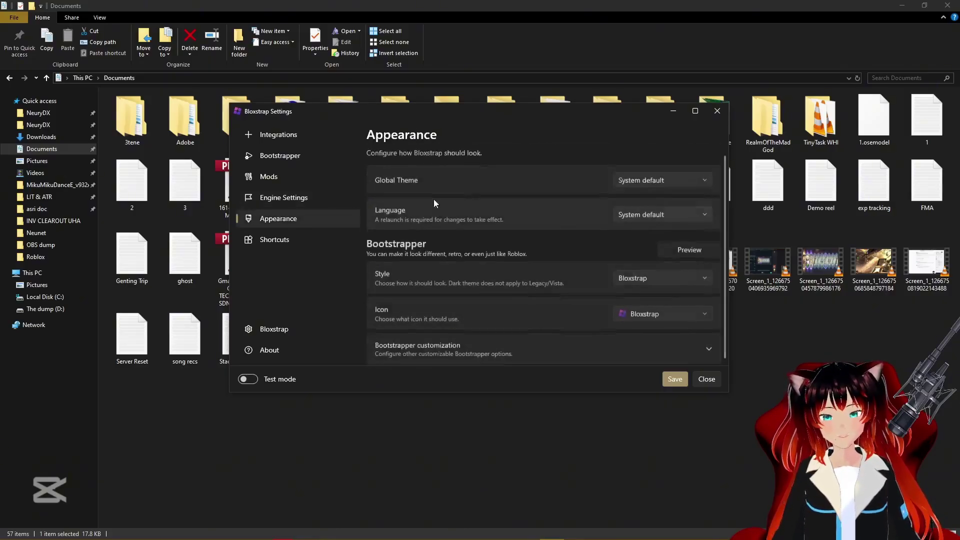
click(328, 202)
scroll(550, 225, down, 3)
click(320, 220)
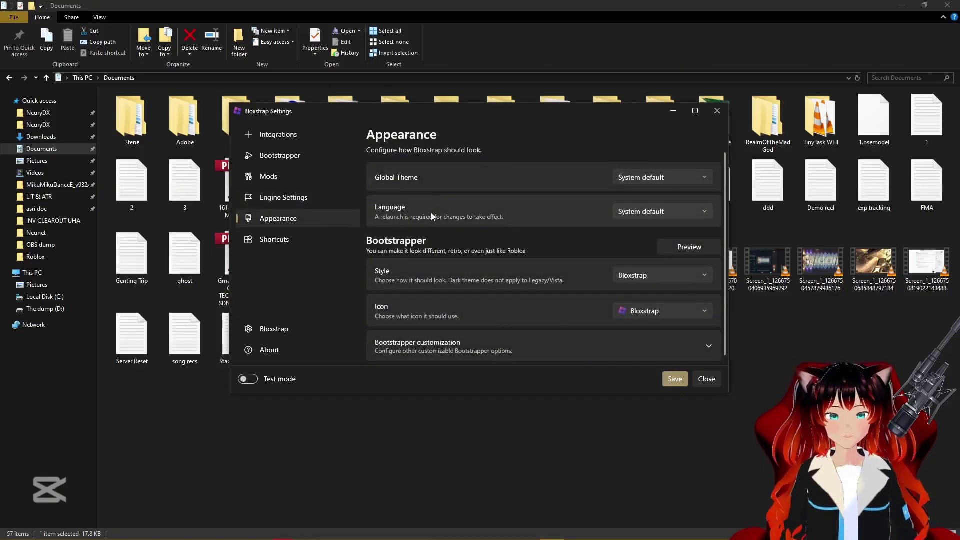
scroll(431, 211, down, 1)
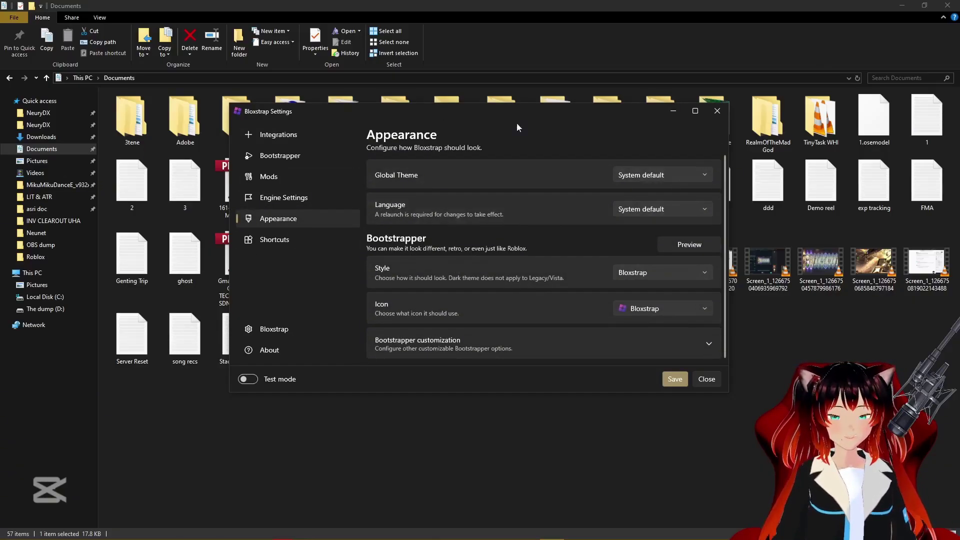
click(620, 175)
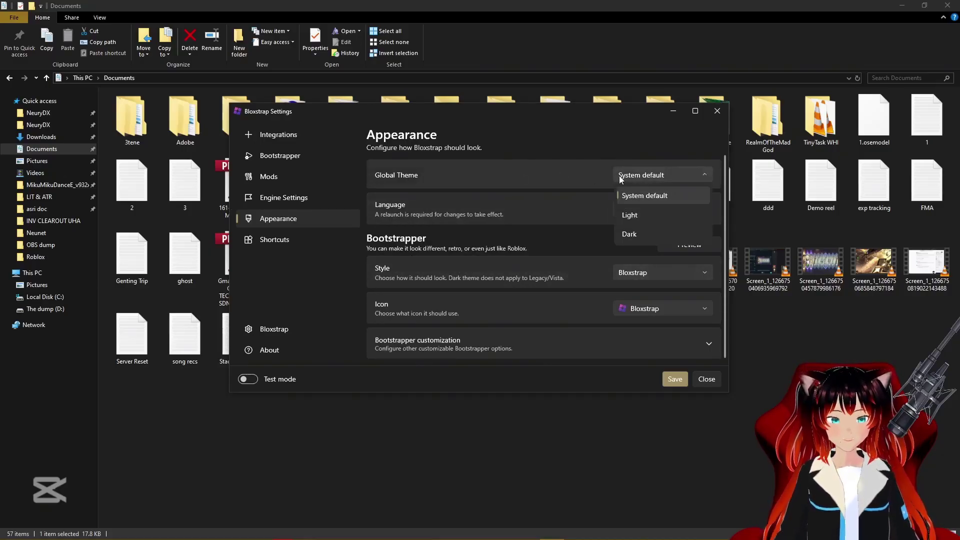
click(629, 234)
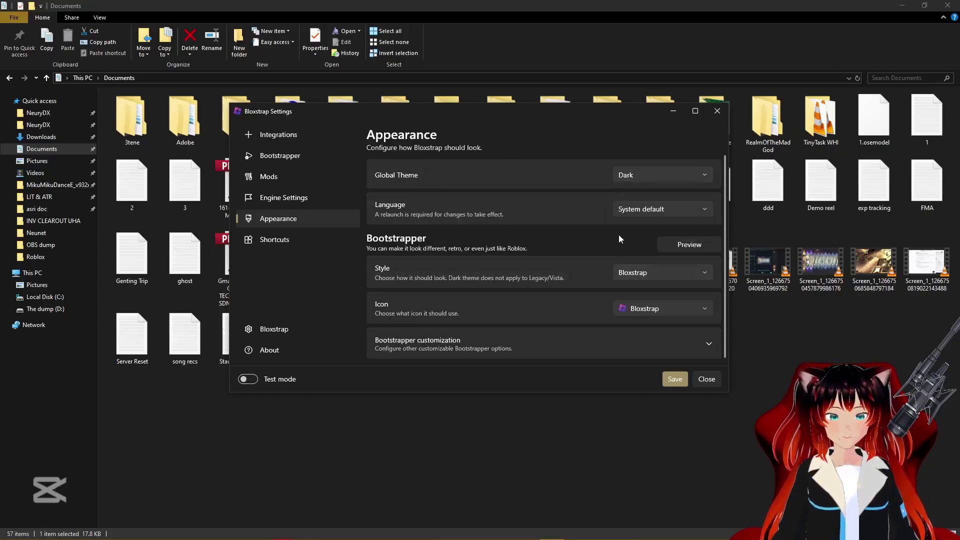
- Set the Bootstrapper style to Bloxstrap (Glass), leaving the language on System default, and preview the style
click(625, 210)
click(590, 235)
click(626, 271)
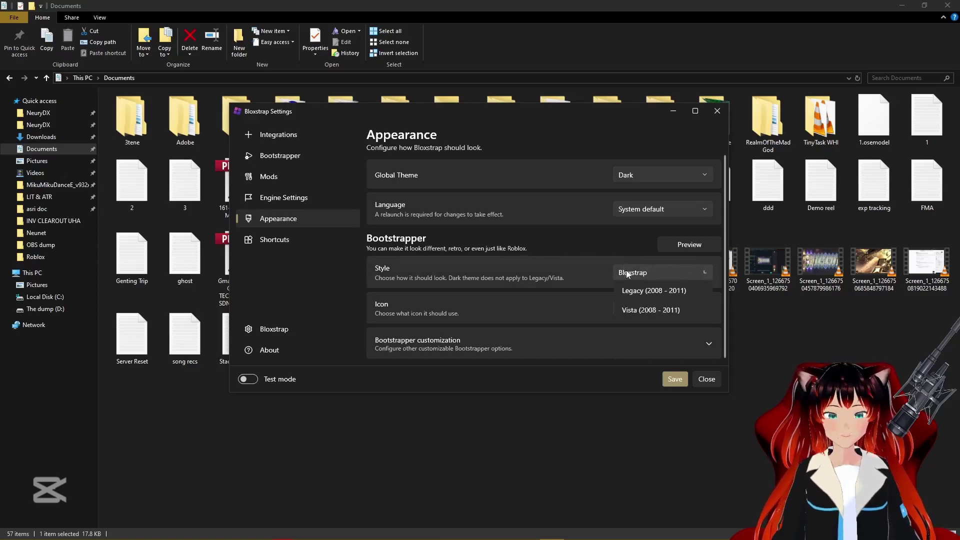
click(450, 273)
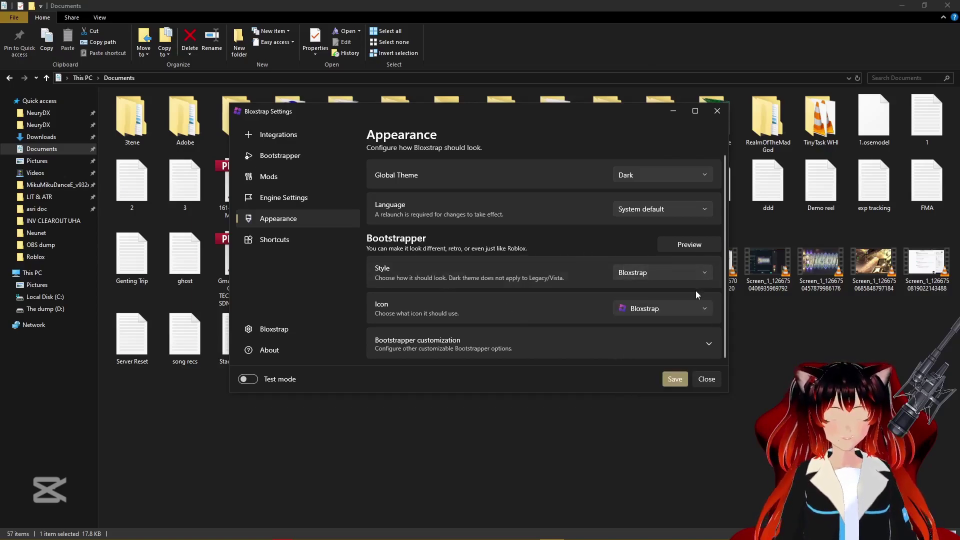
click(684, 276)
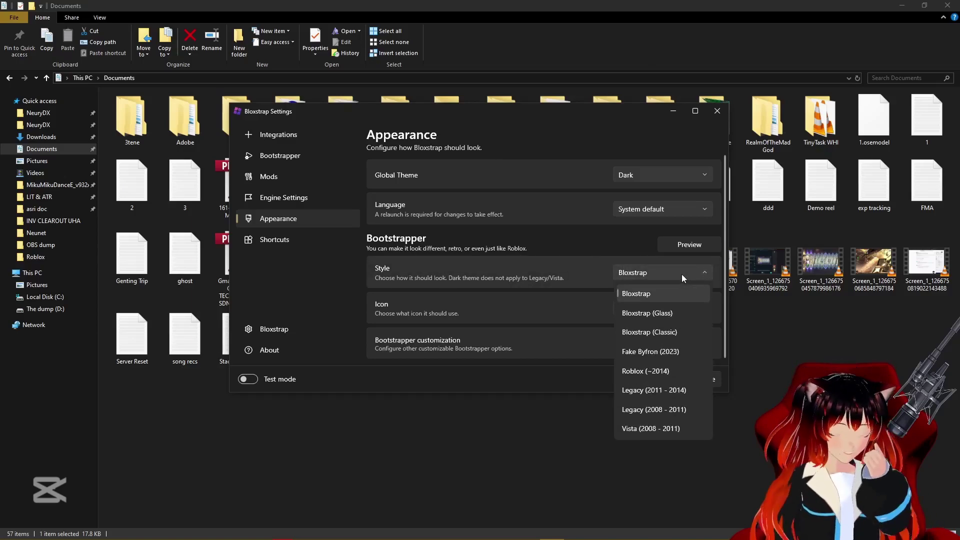
click(672, 310)
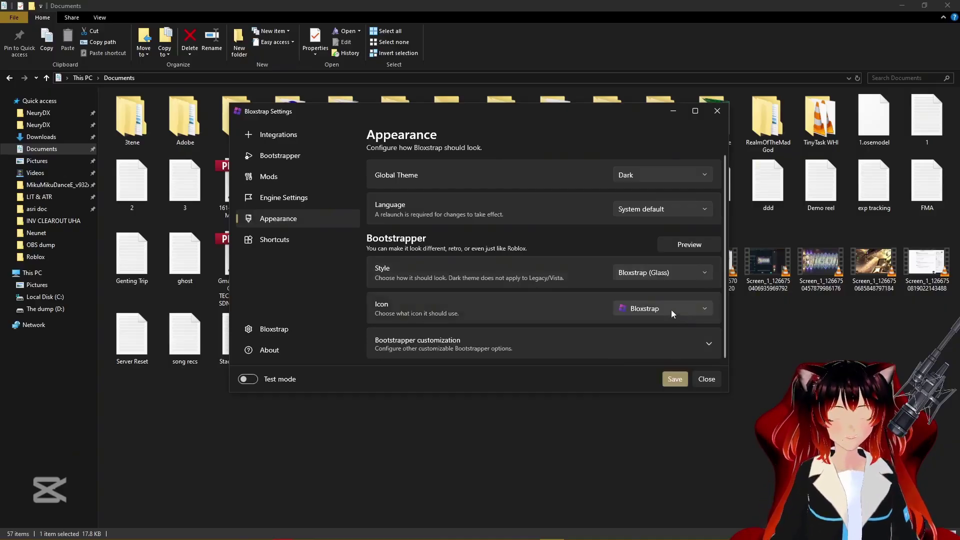
click(678, 248)
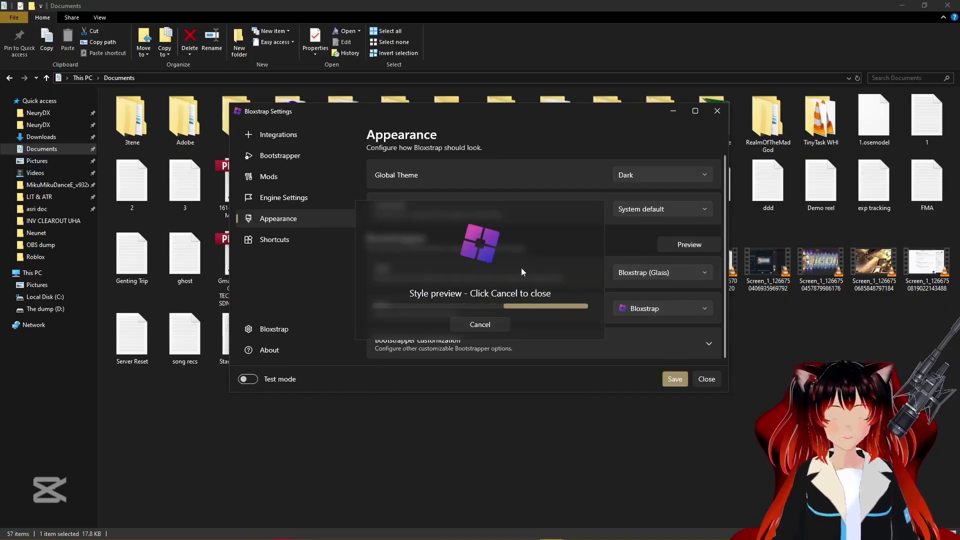
click(479, 324)
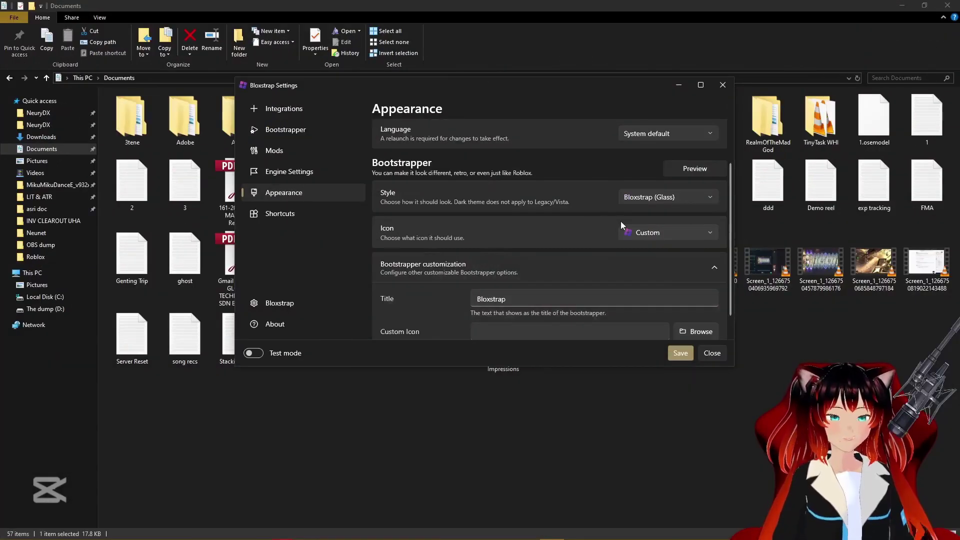
- Use Custom as the bootstrapper icon and set the bootstrapper title to "Pixel Obsession"
click(621, 235)
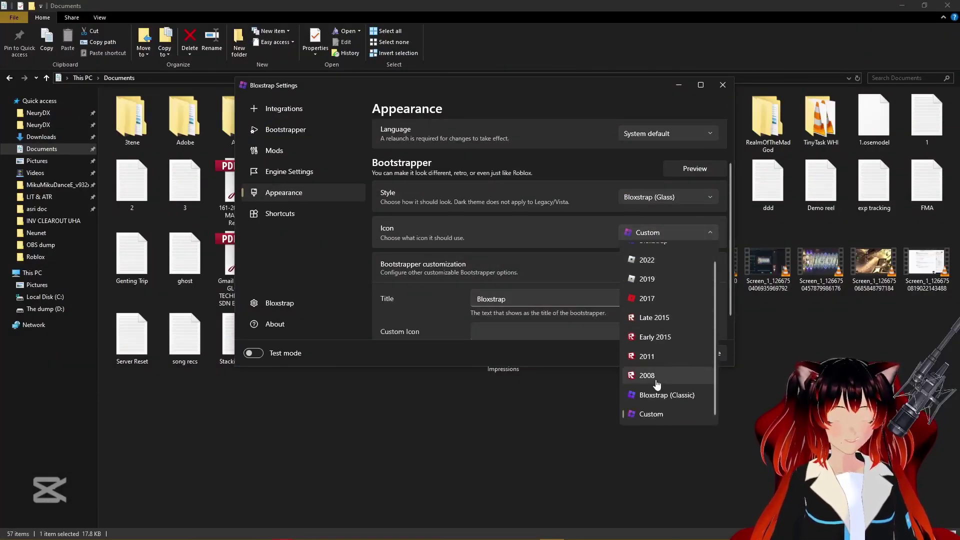
click(647, 413)
scroll(622, 256, down, 1)
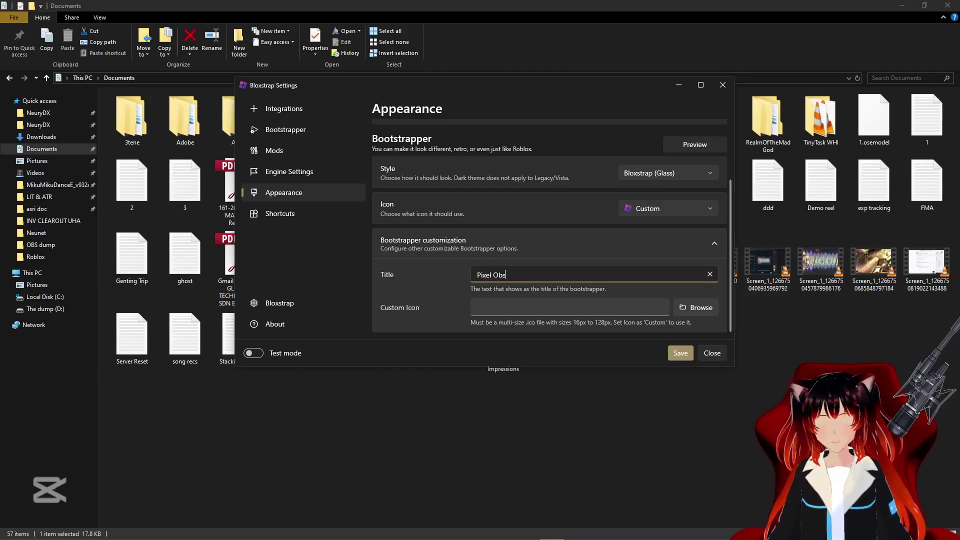
- Browse for an icon file and load ODLT.ico from Downloads as the bootstrapper's custom icon
click(697, 308)
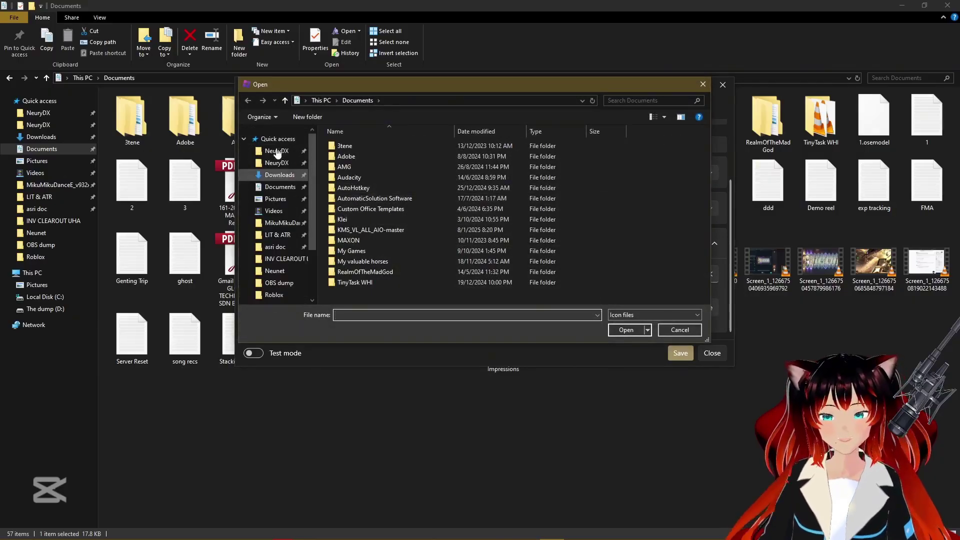
click(278, 154)
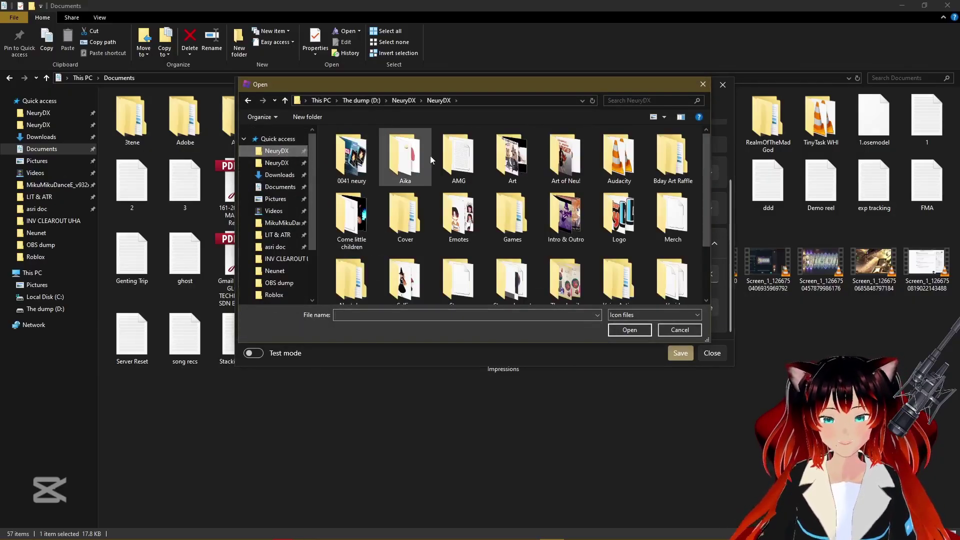
double_click(510, 160)
scroll(506, 174, down, 1)
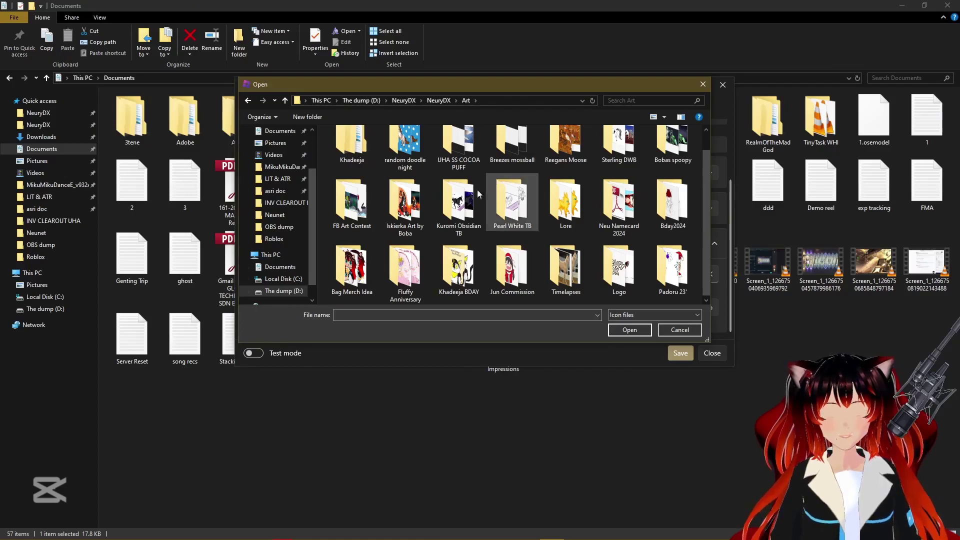
double_click(352, 265)
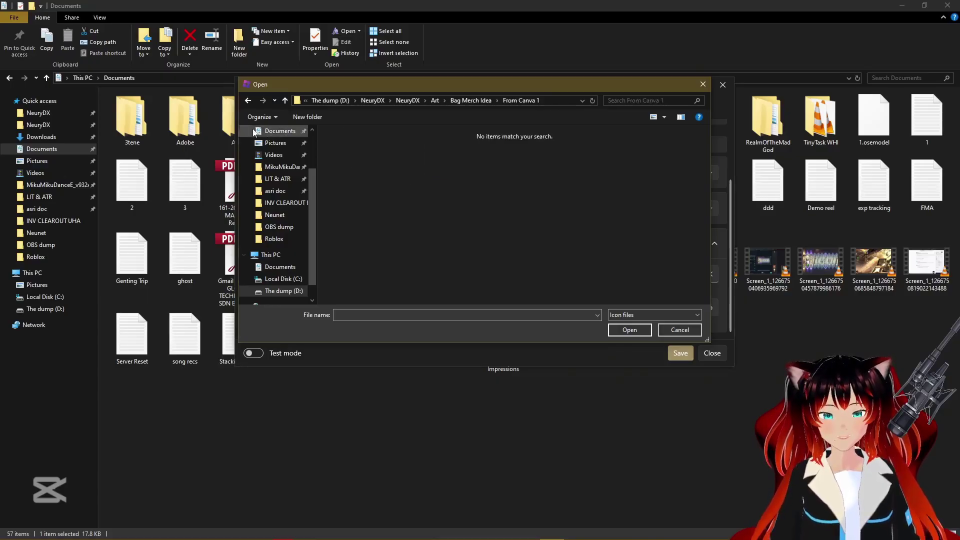
click(248, 101)
double_click(405, 160)
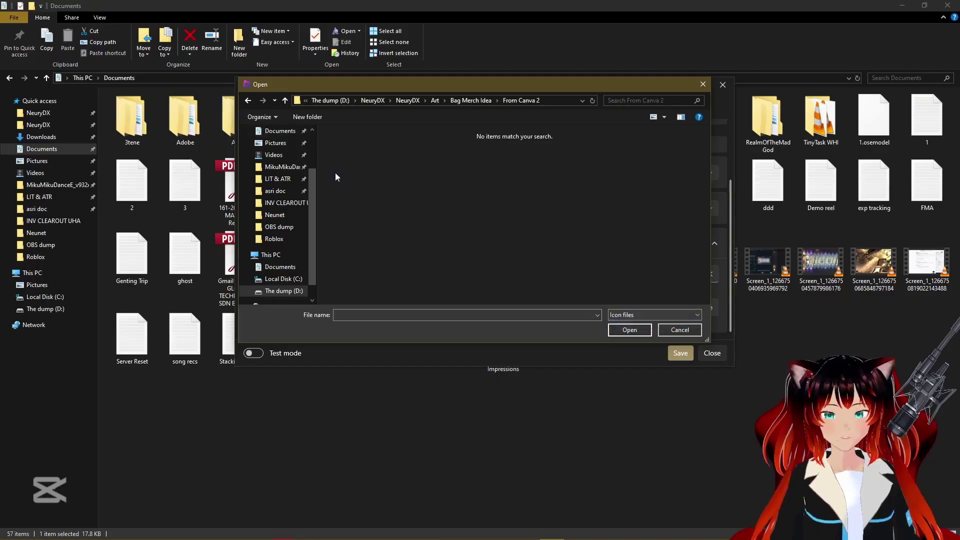
scroll(288, 178, up, 1)
click(288, 179)
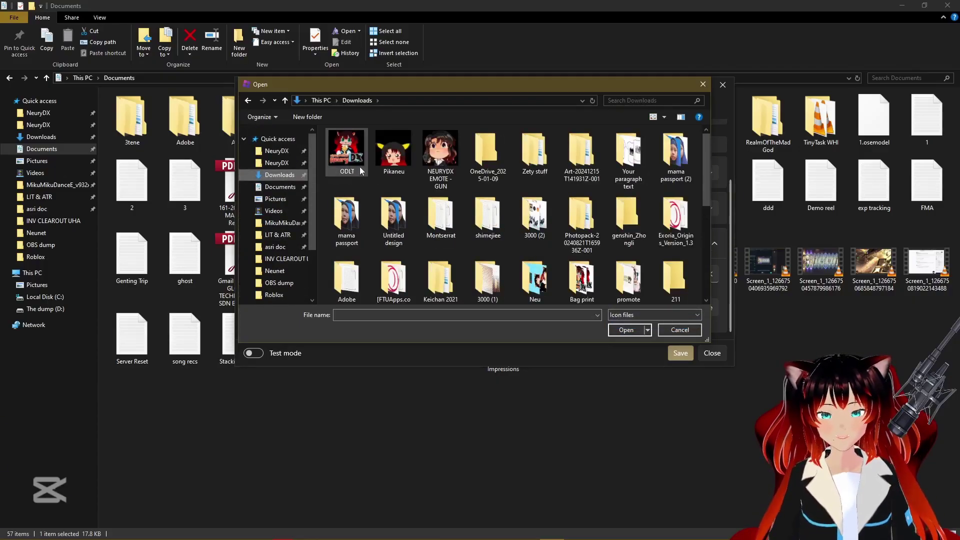
click(624, 332)
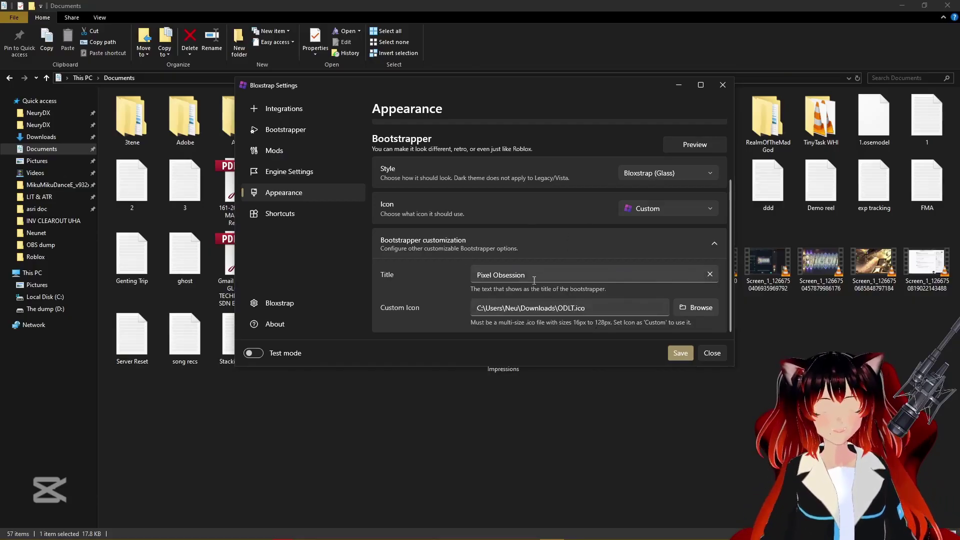
- Save the appearance settings and preview the bootstrapper with its custom icon
scroll(608, 265, up, 1)
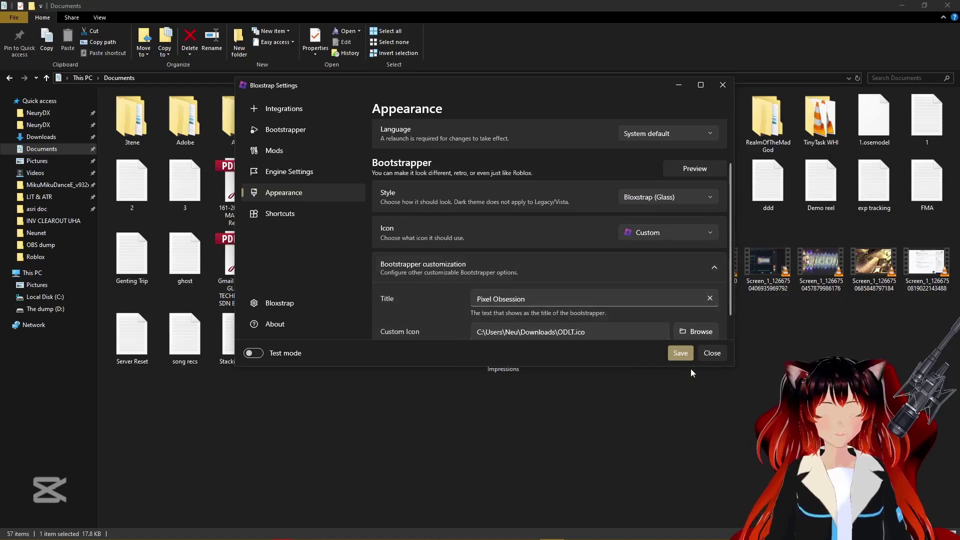
click(681, 354)
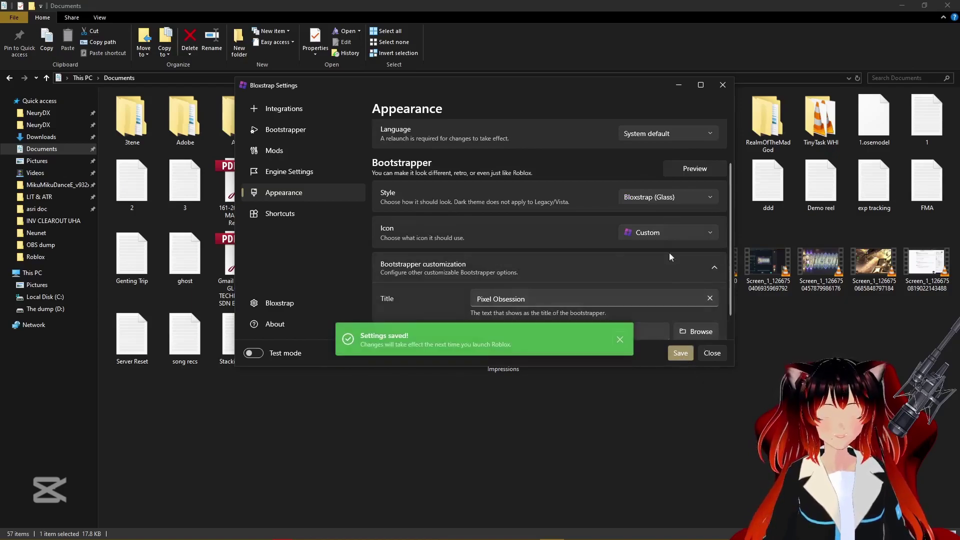
click(703, 173)
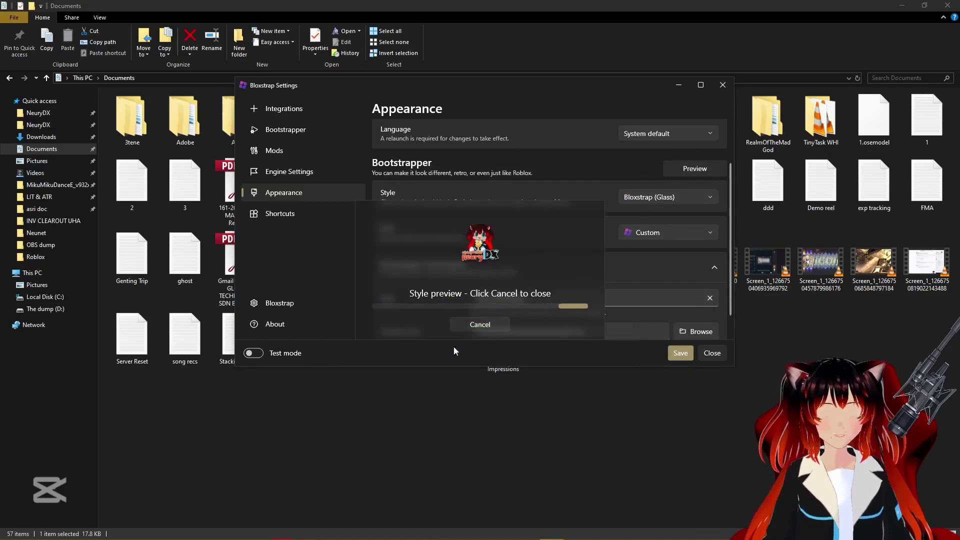
click(479, 326)
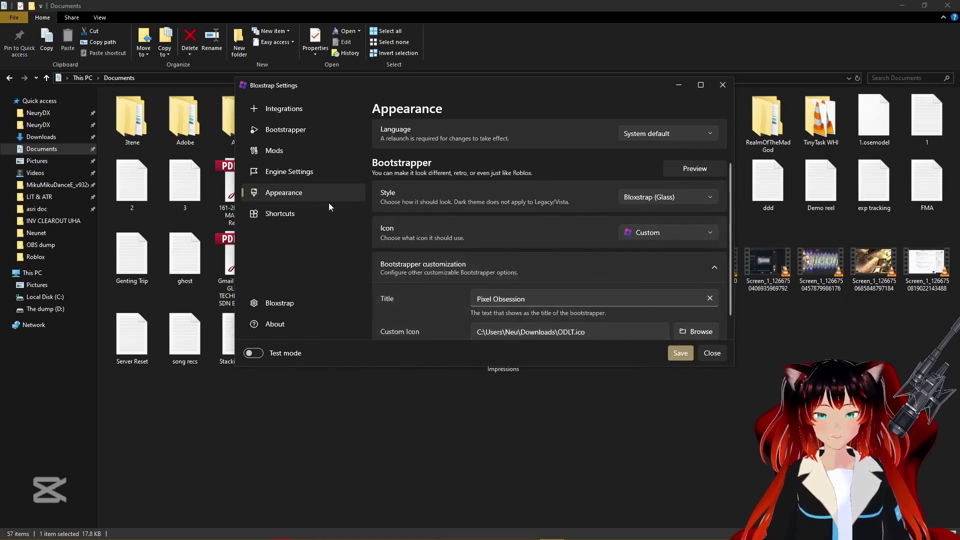
- Recheck the Engine Settings, save all settings once more and close the Bloxstrap settings window
click(287, 172)
scroll(554, 220, down, 1)
scroll(559, 232, up, 2)
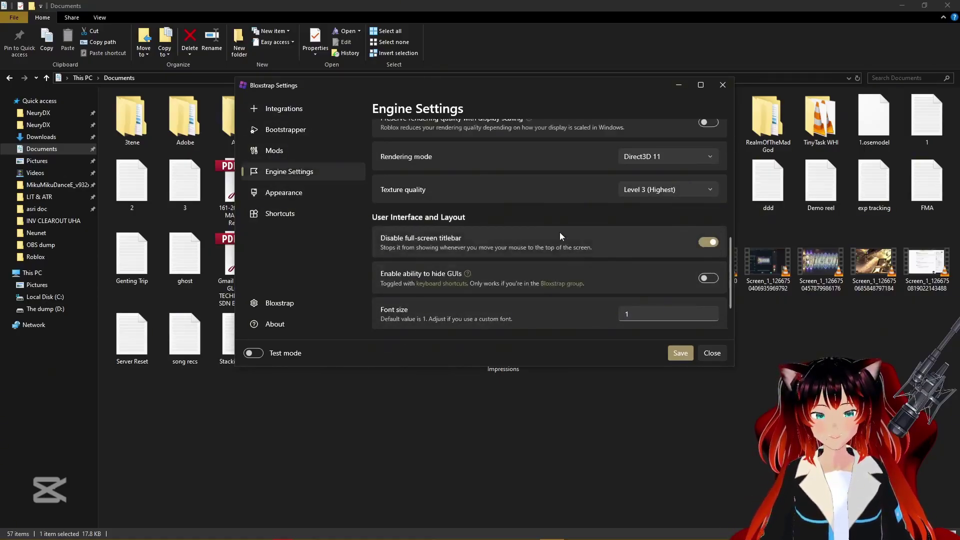
scroll(560, 232, up, 3)
click(678, 352)
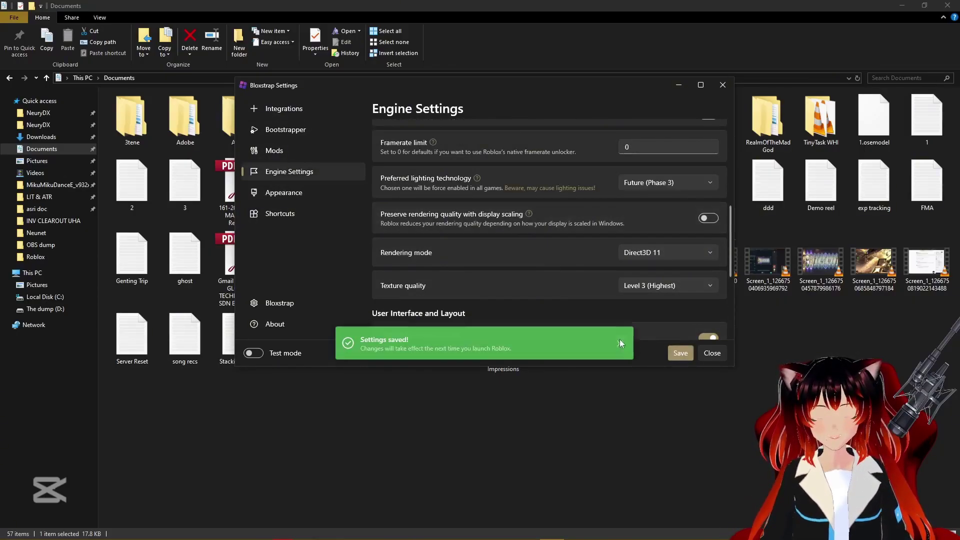
click(711, 353)
- Switch to the browser's Roblox page for Wild Horse Islands, launch the experience and start playing
mouse_move(382, 520)
mouse_move(281, 535)
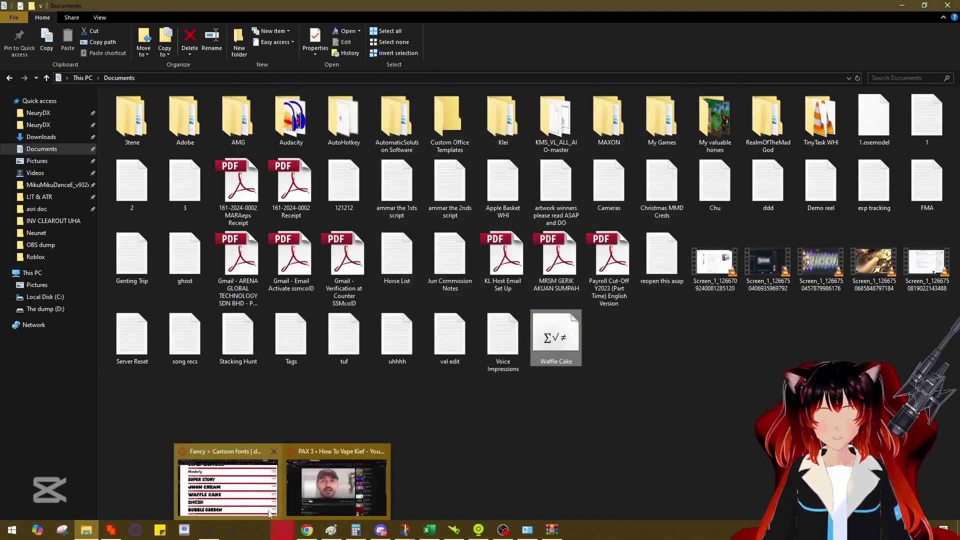
click(228, 479)
click(368, 8)
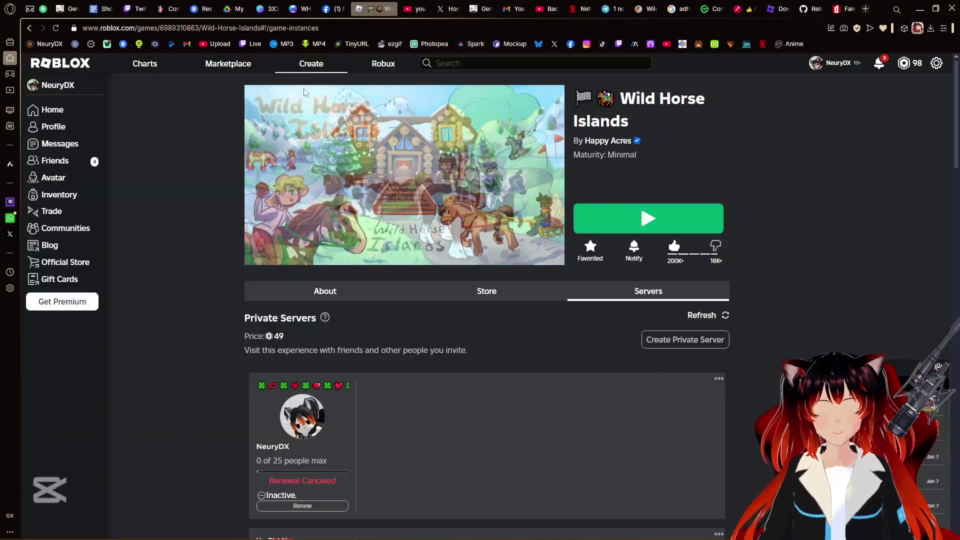
click(632, 223)
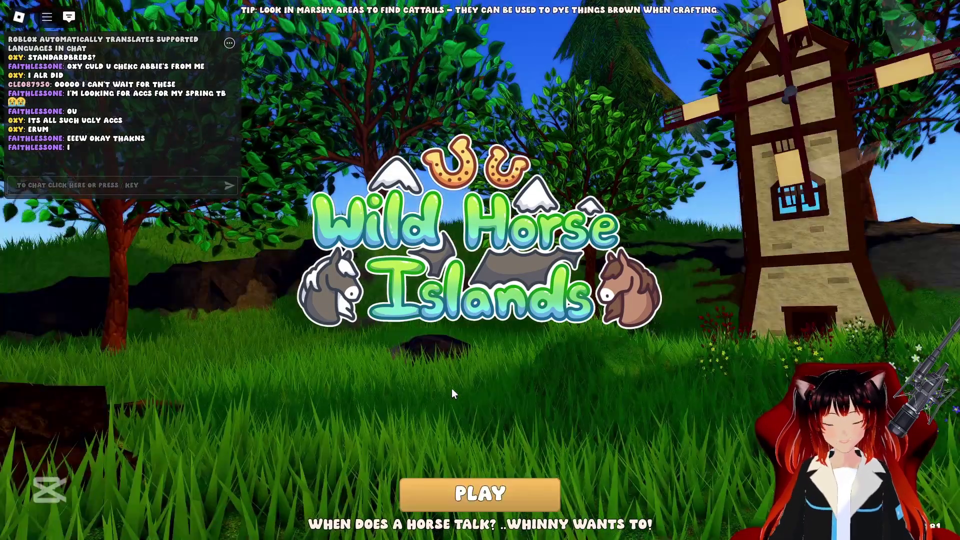
click(472, 497)
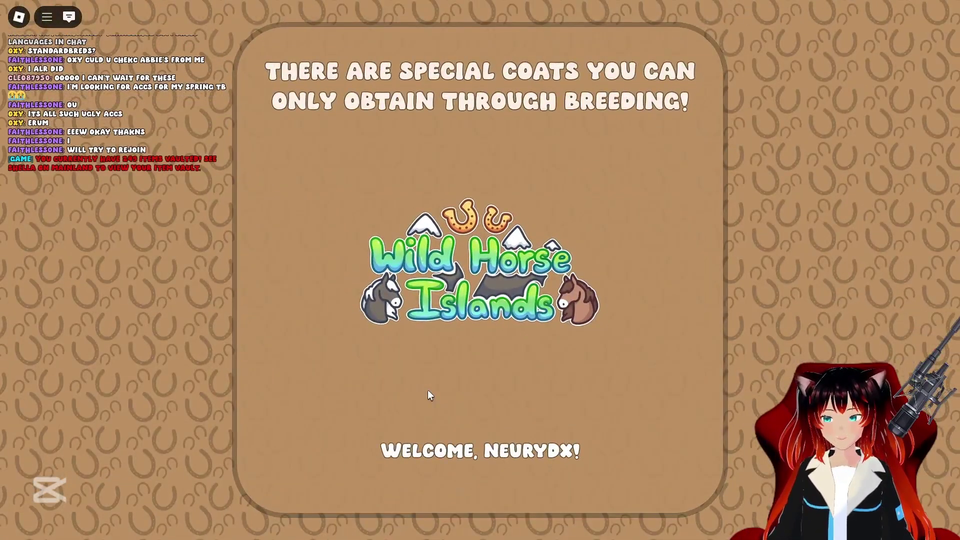
mouse_move(133, 173)
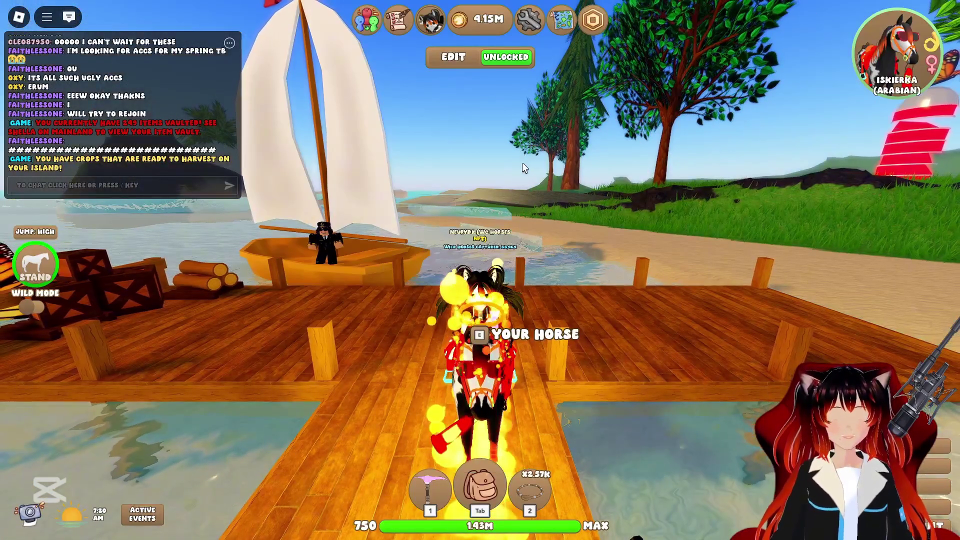
- Mount the horse on the dock and gallop it ashore and along the sandy beach by the Paint Spill & Foal Prison gate
key(e)
key(w)
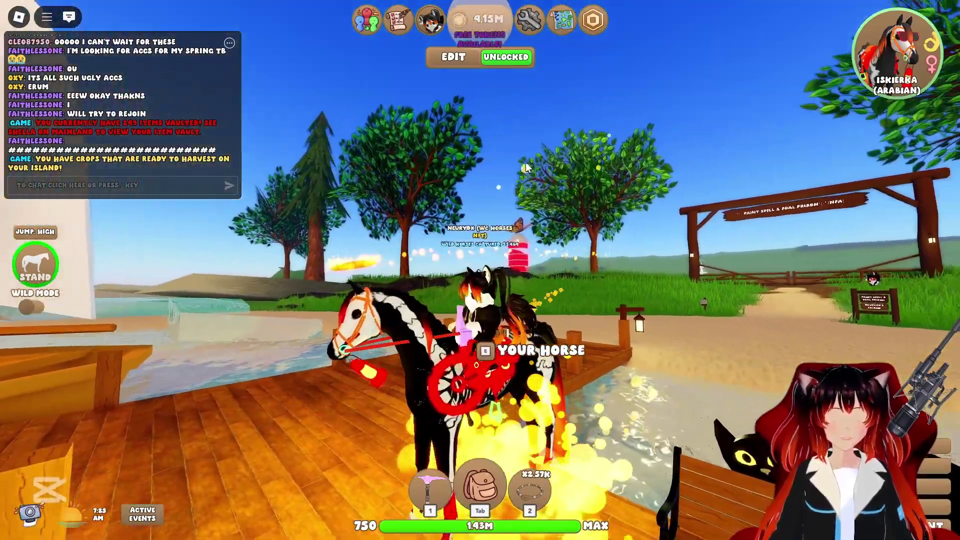
key(a)
key(shift)
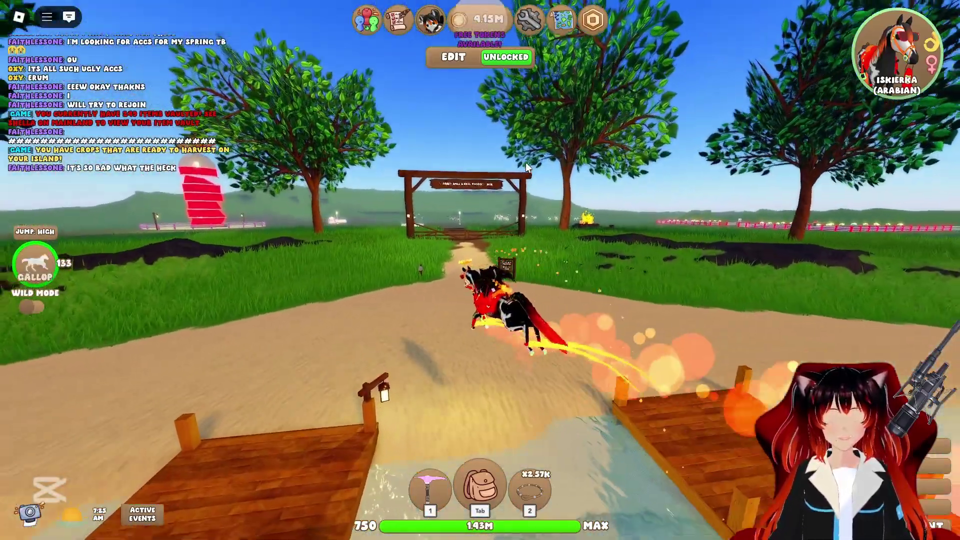
key(d)
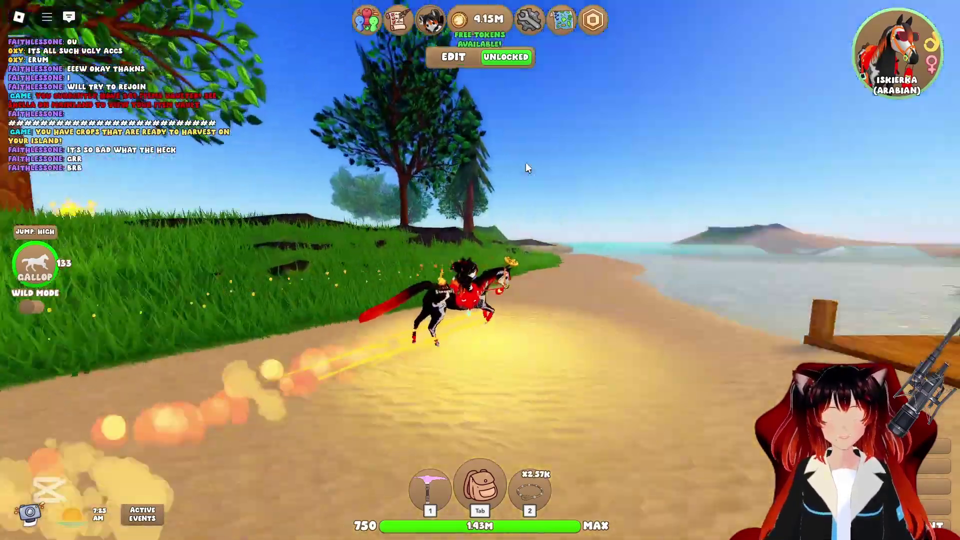
key(d)
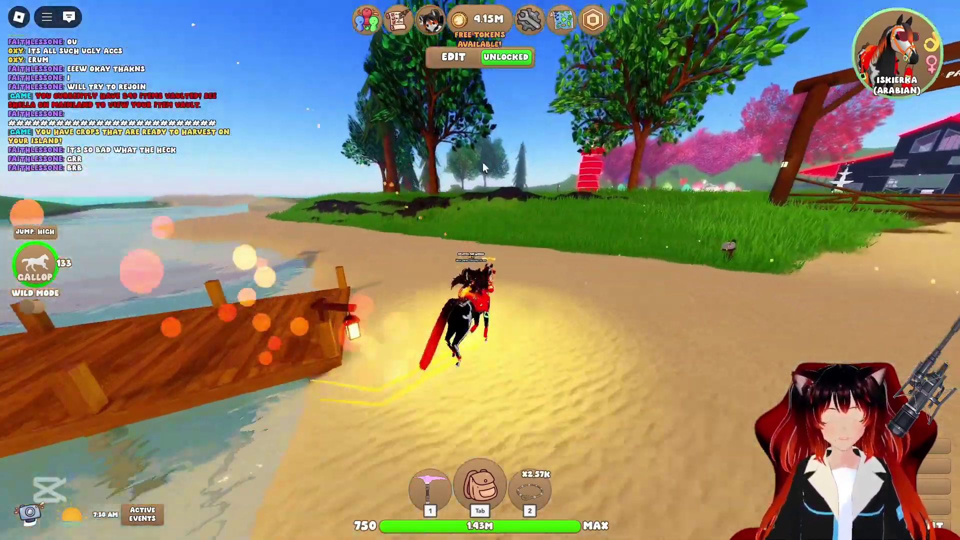
- Hide the chat and game interface in camera mode and ride along the beach to the Paint Spill & Foal Prison sign
key(a)
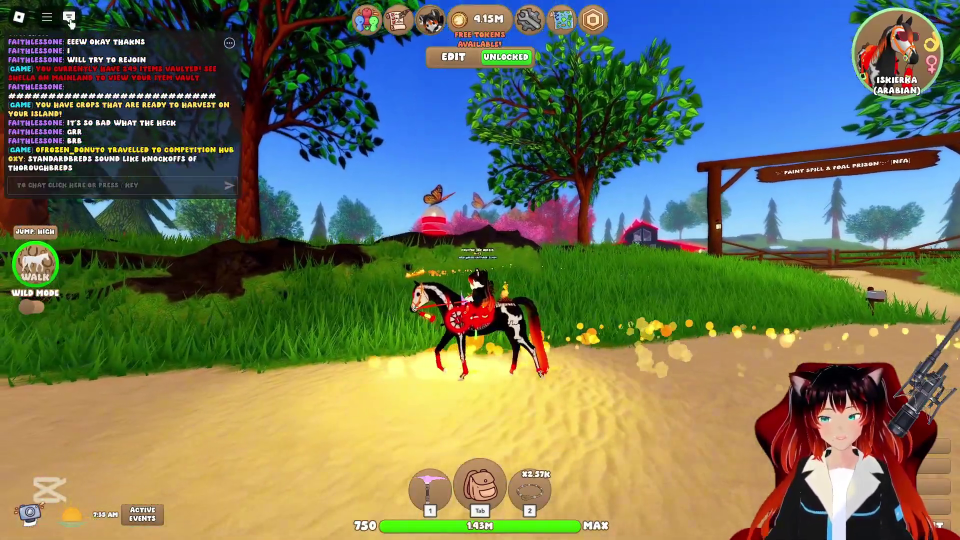
key(a)
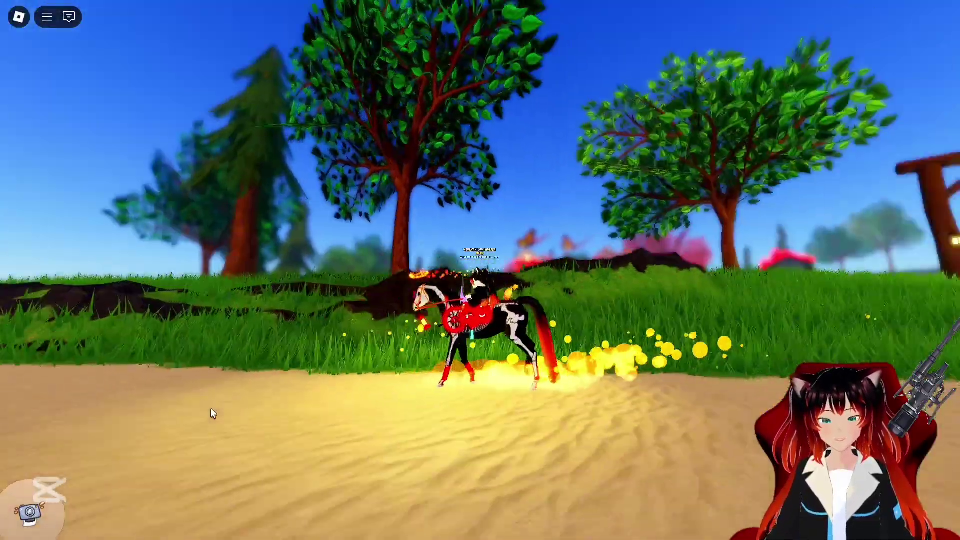
key(a)
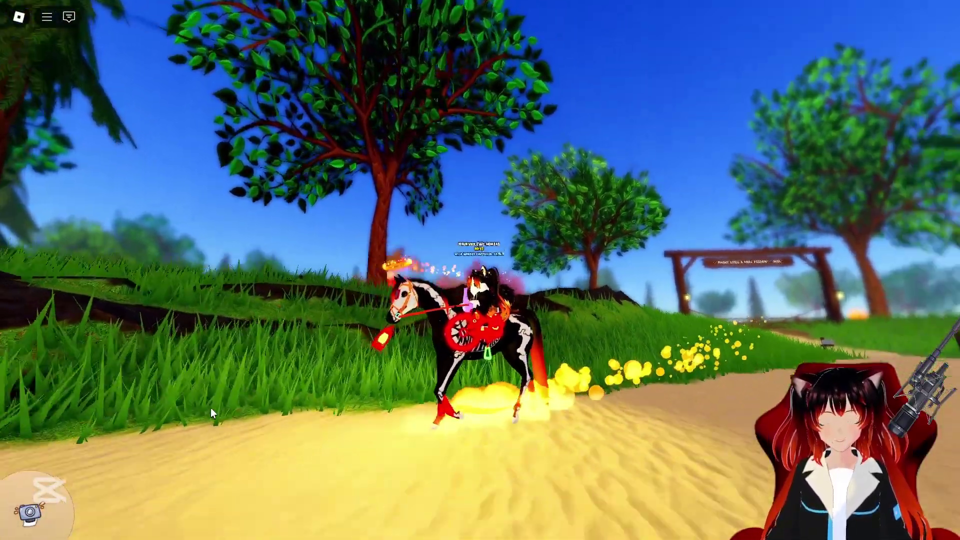
key(a)
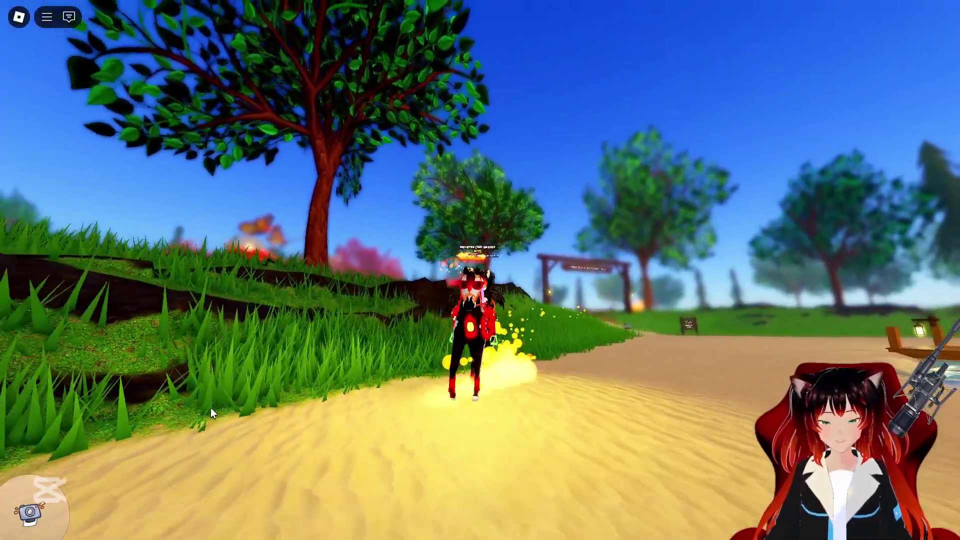
key(w)
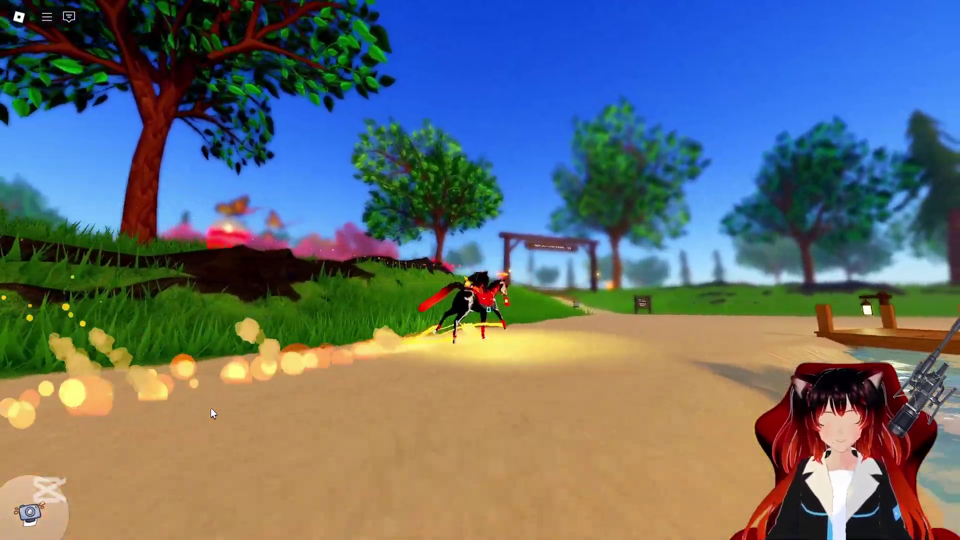
key(w)
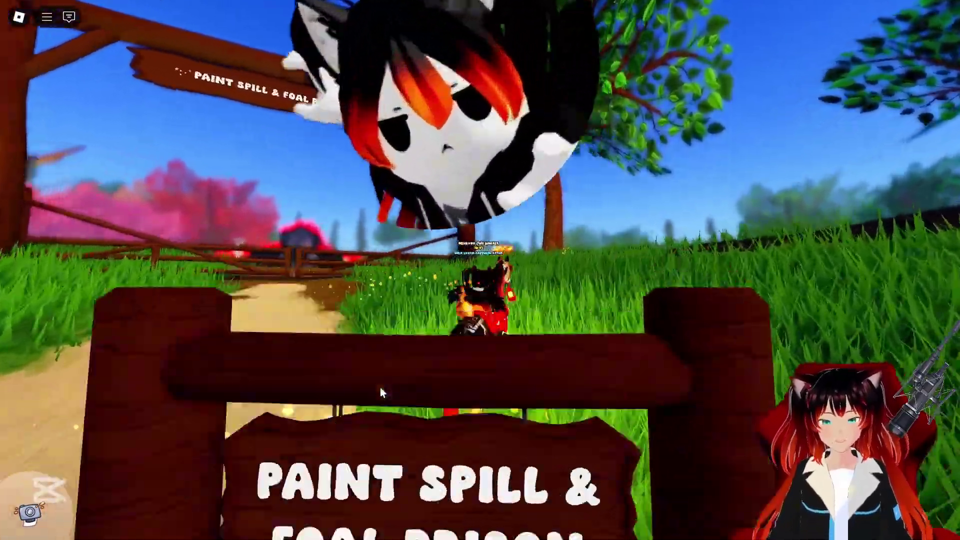
- Ride past the gate through the tall grass onto the rocky ledge to view the scenery in camera mode
key(d)
key(d)
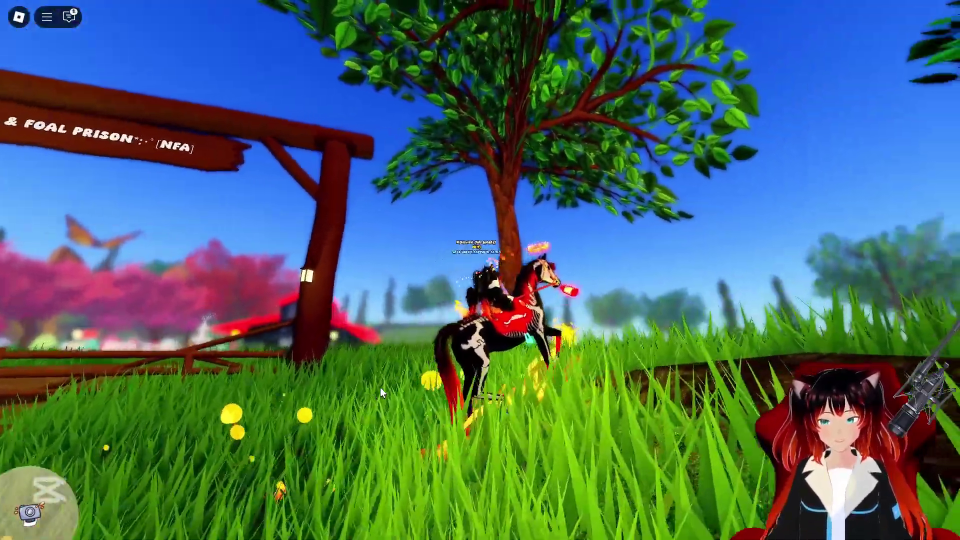
key(d)
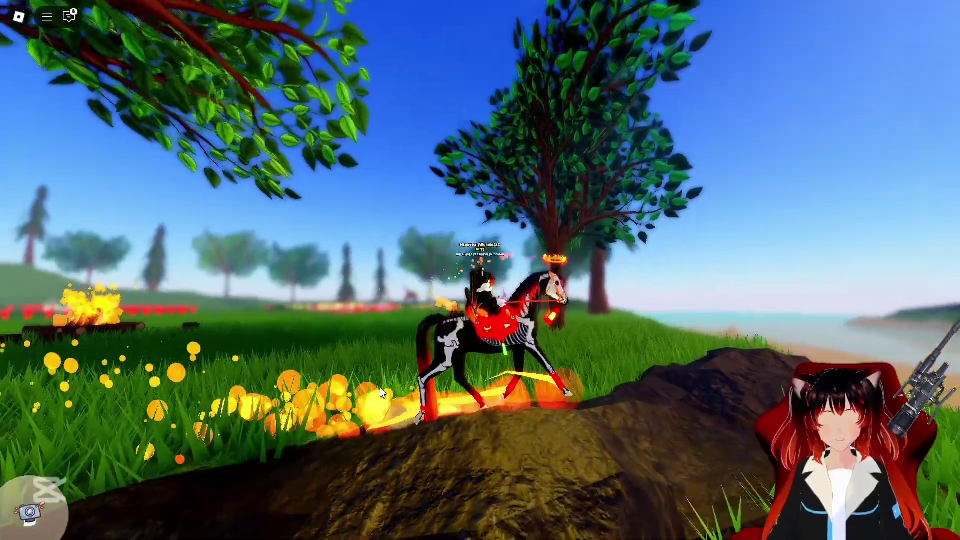
key(a)
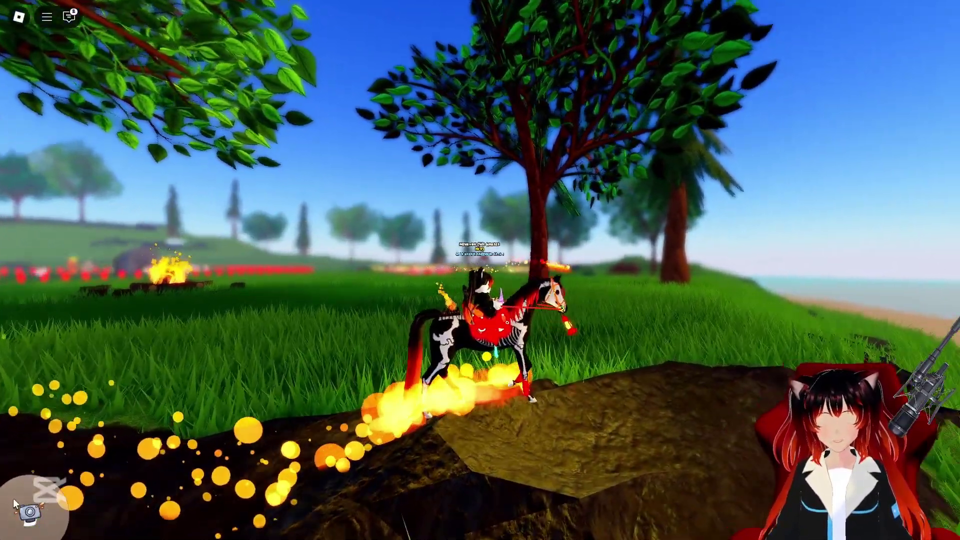
- Leave camera mode to restore the game interface, and gallop from the rocky ledge across the beach back to the dock
click(13, 497)
key(d)
key(d)
key(shift)
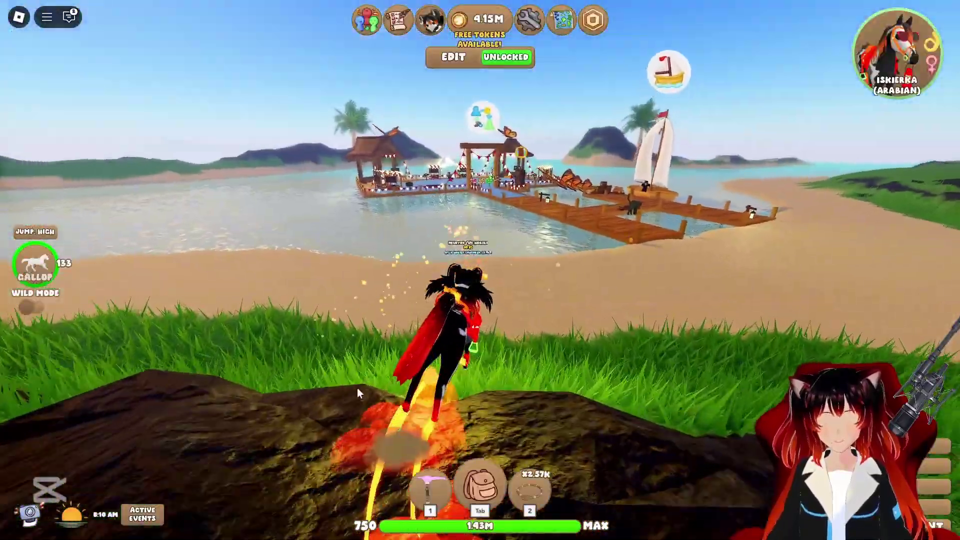
key(d)
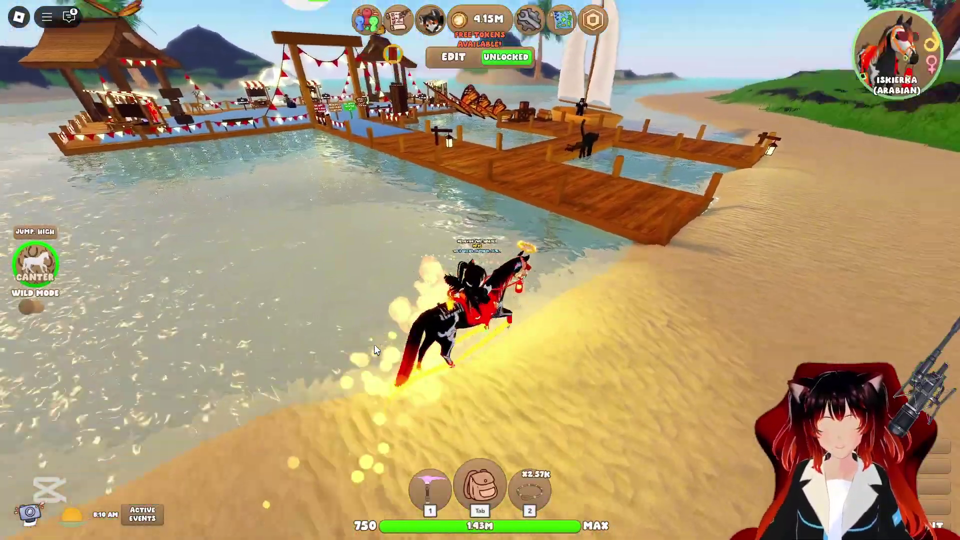
key(d)
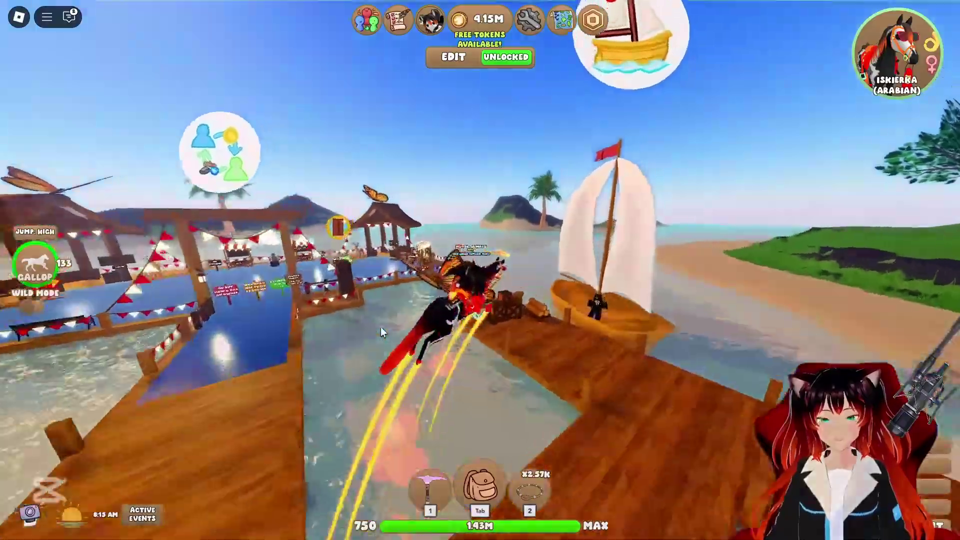